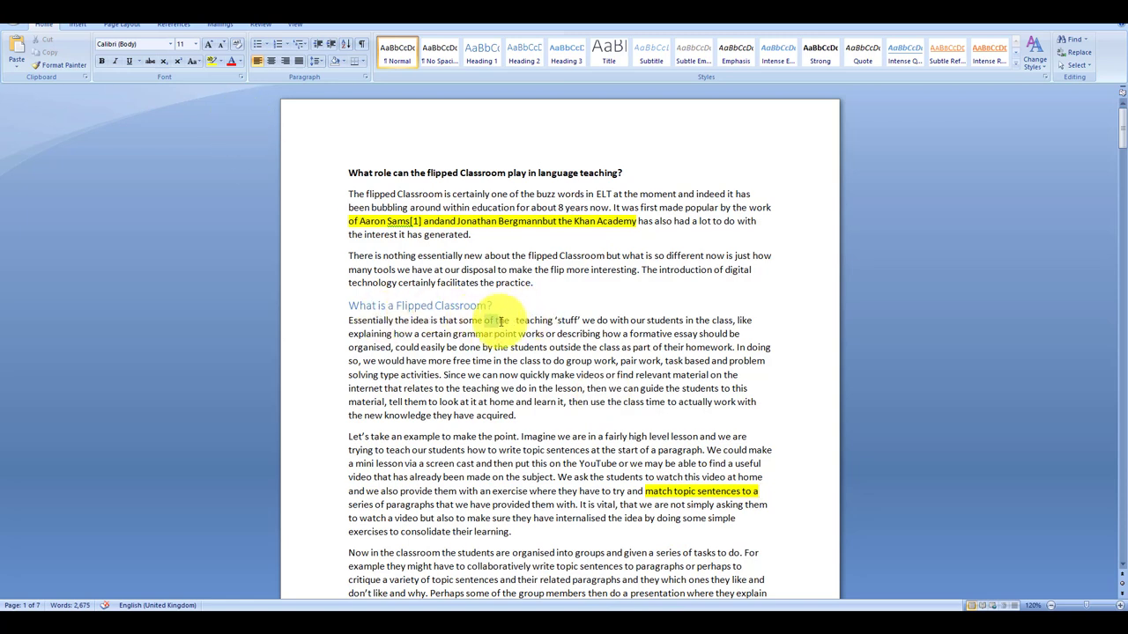
Highlight the phrase "of the teaching 'stuff'" in yellow under What is a Flipped Classroom?
drag(485, 322, 580, 322)
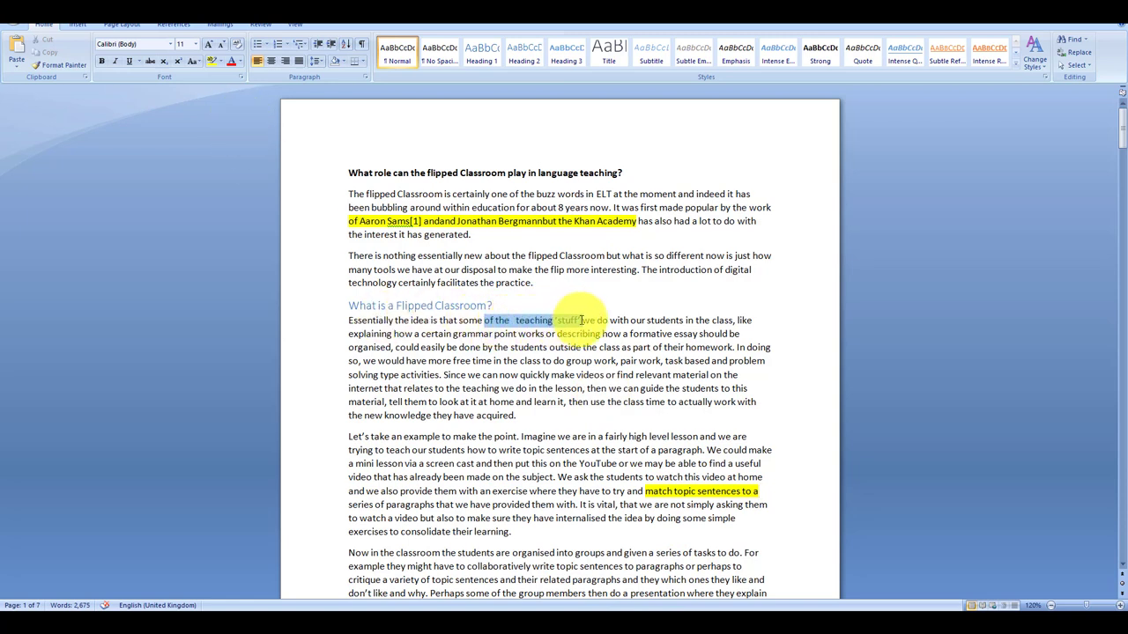
click(212, 61)
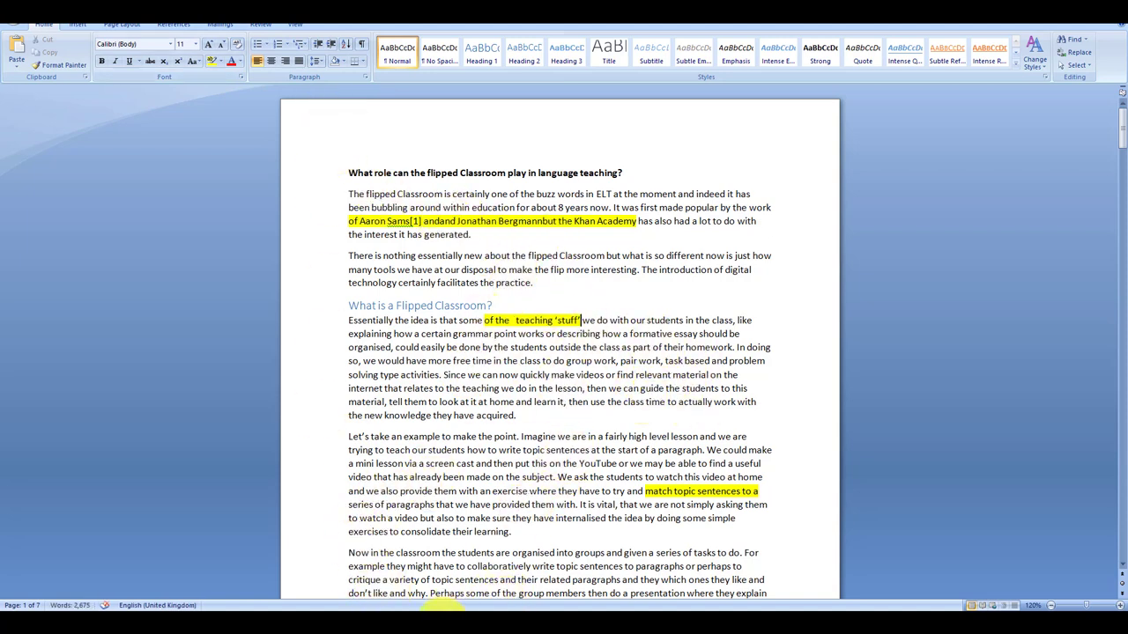
Switch to the Screencast-O-Matic web page and launch the free screen recorder.
mouse_move(440, 609)
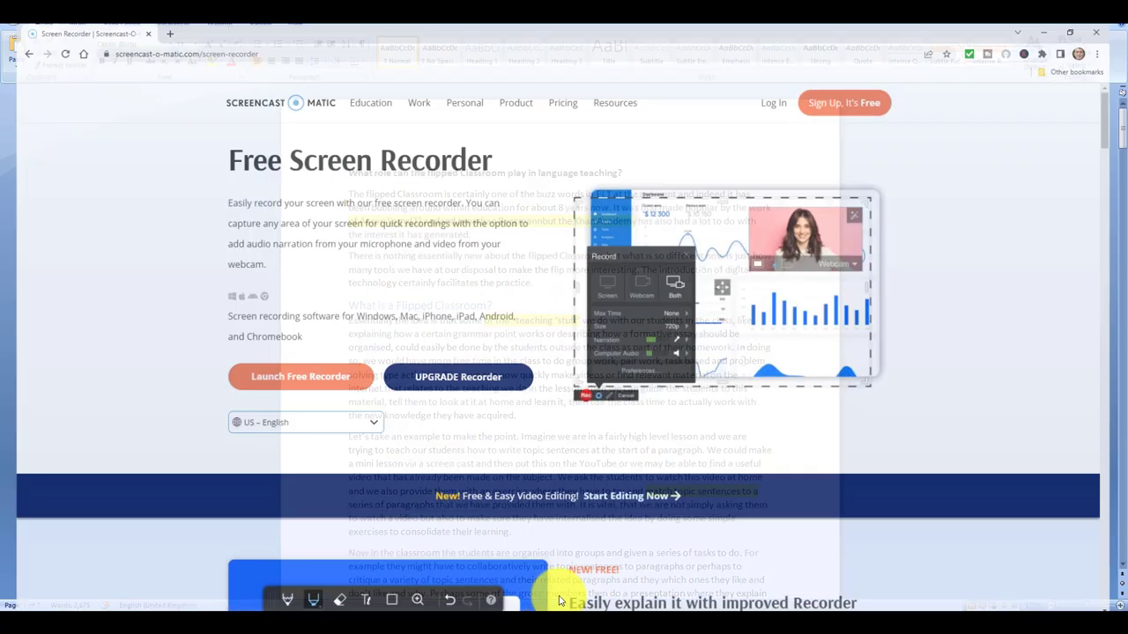
click(518, 595)
click(296, 372)
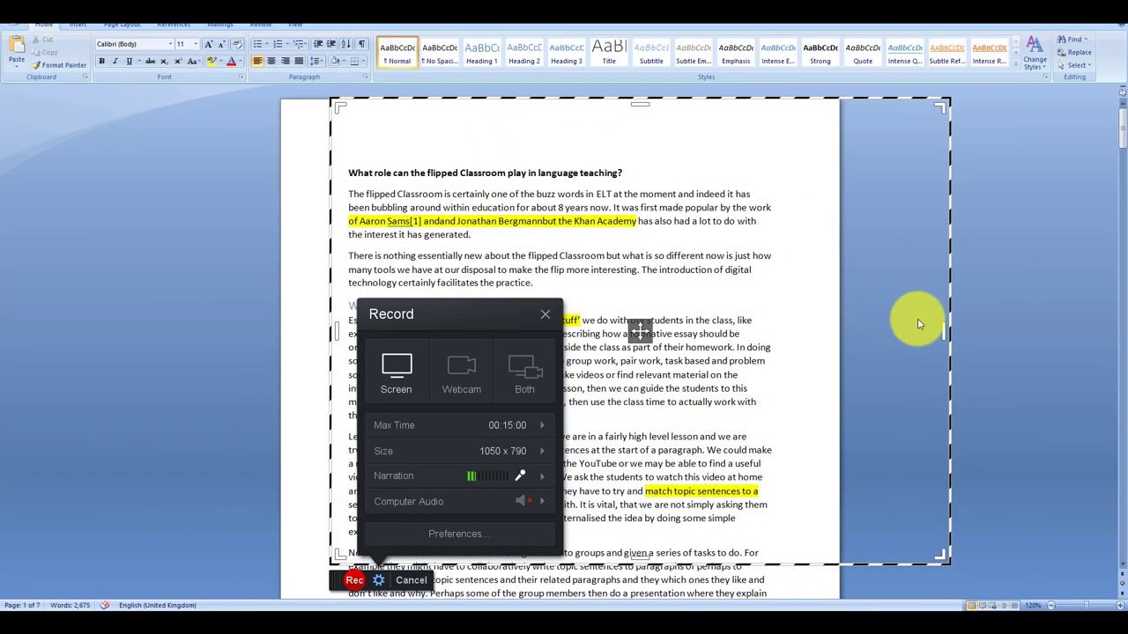
Fit the capture frame to the Word essay page at 936 x 790 and start recording.
drag(944, 333, 833, 333)
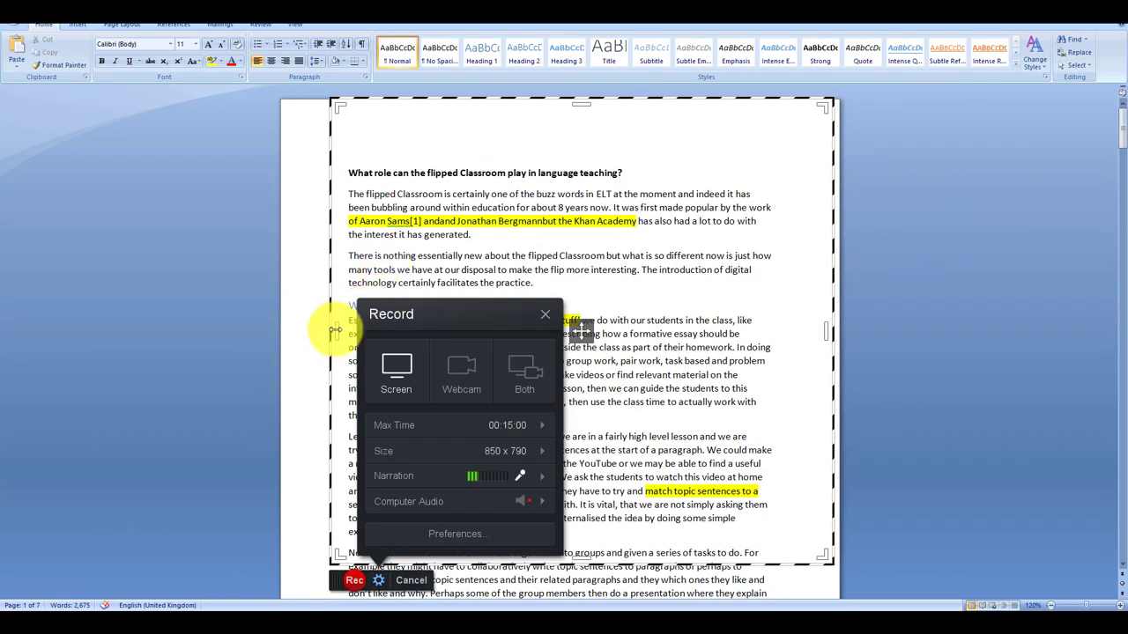
drag(334, 332, 285, 330)
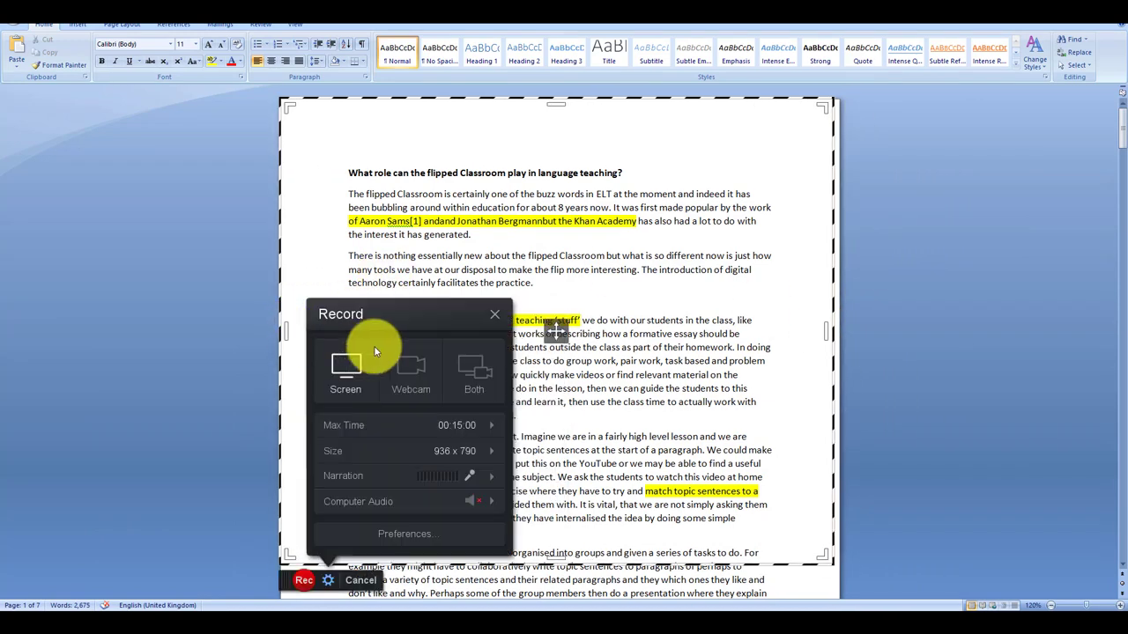
click(301, 583)
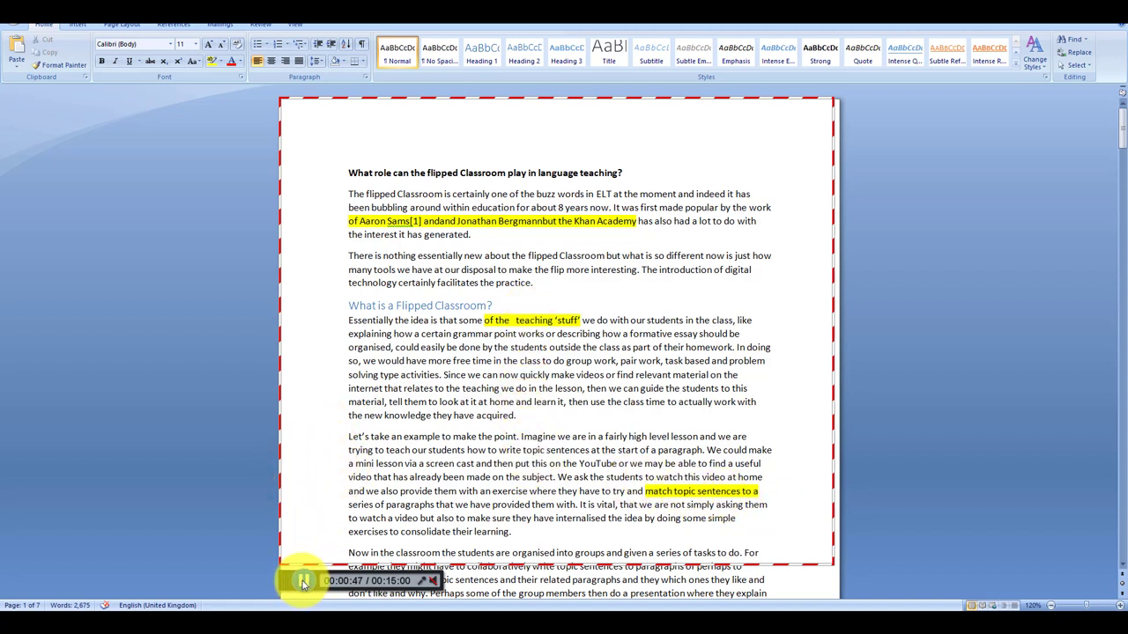
Finish the 0:48 recording, preview it, and choose Upload to YouTube under Save / Upload.
click(302, 583)
click(529, 581)
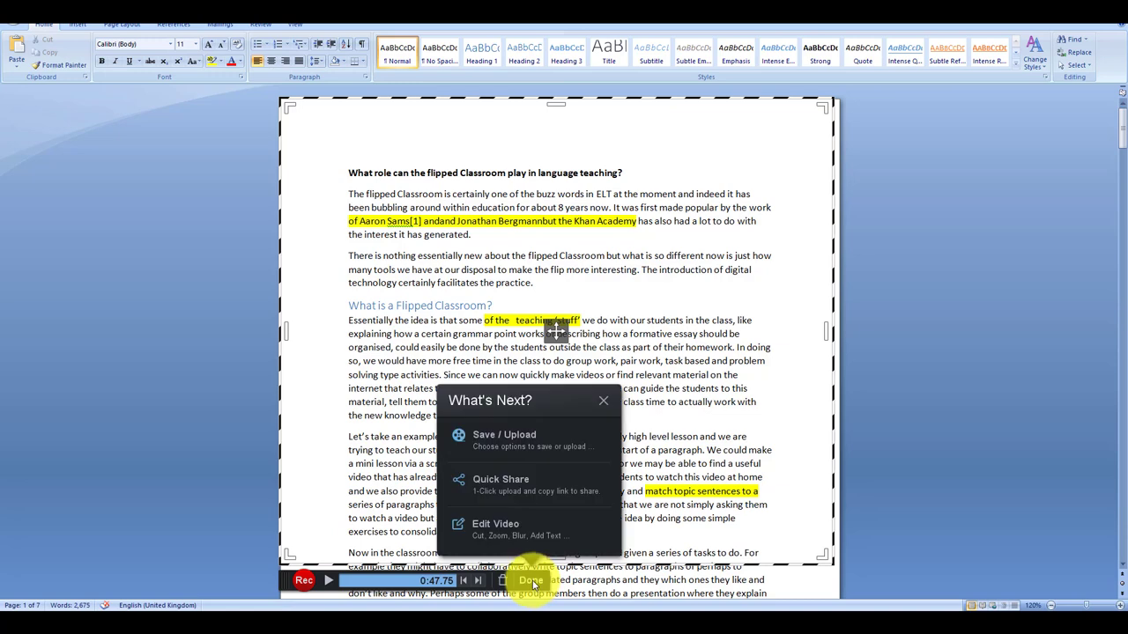
click(500, 437)
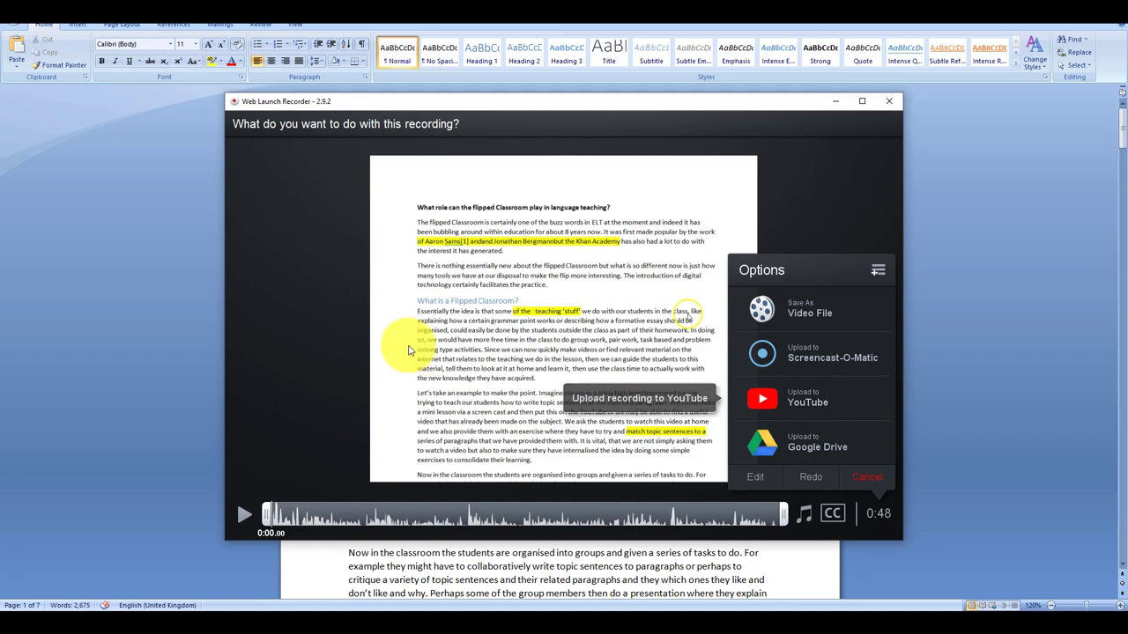
click(241, 516)
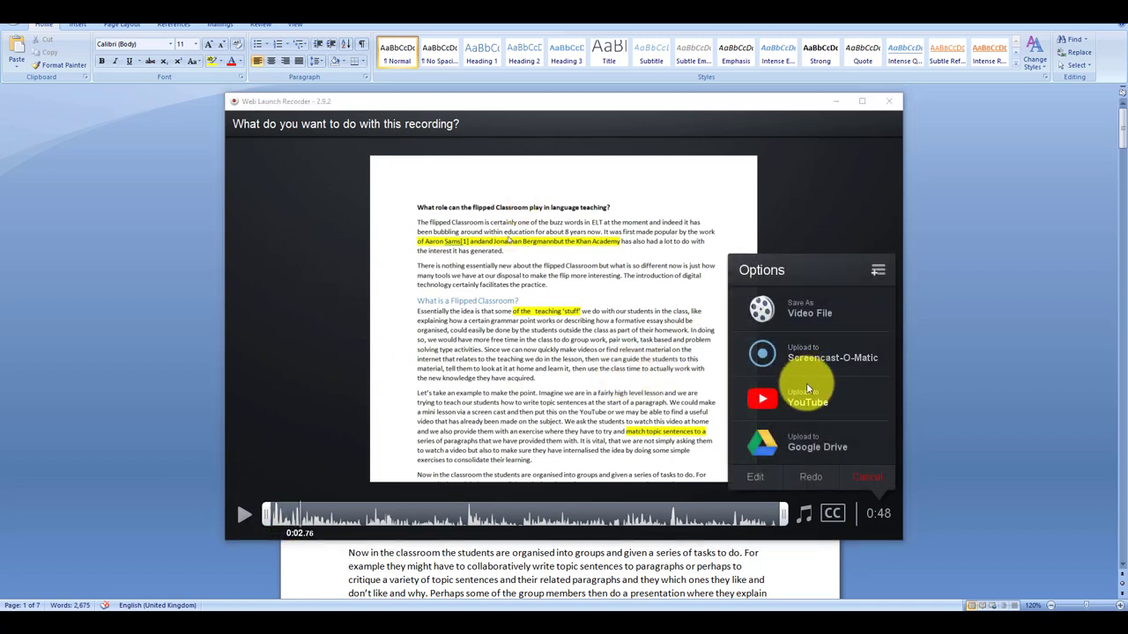
click(803, 397)
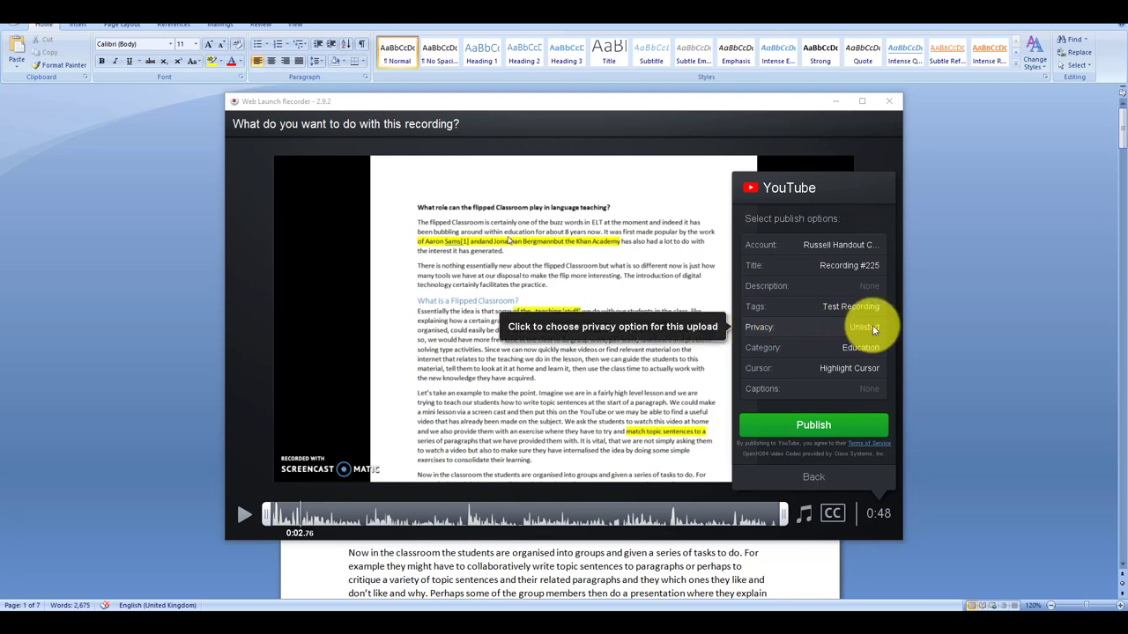
Retitle the video from Recording #225 to the student's feedback title and publish it unlisted.
click(749, 269)
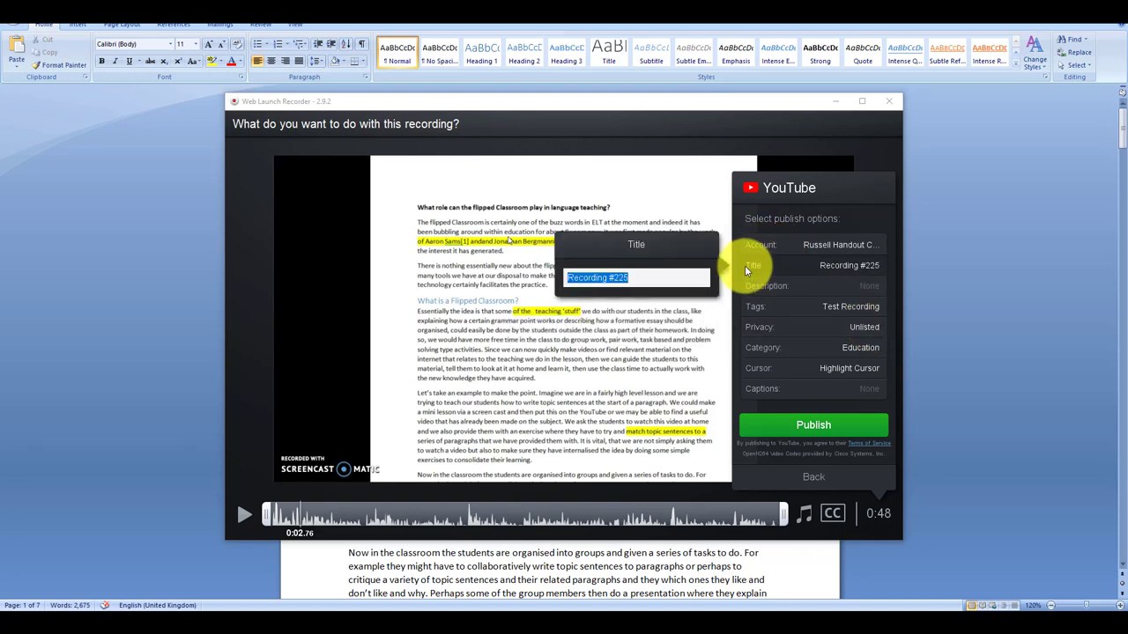
text(Tom's F)
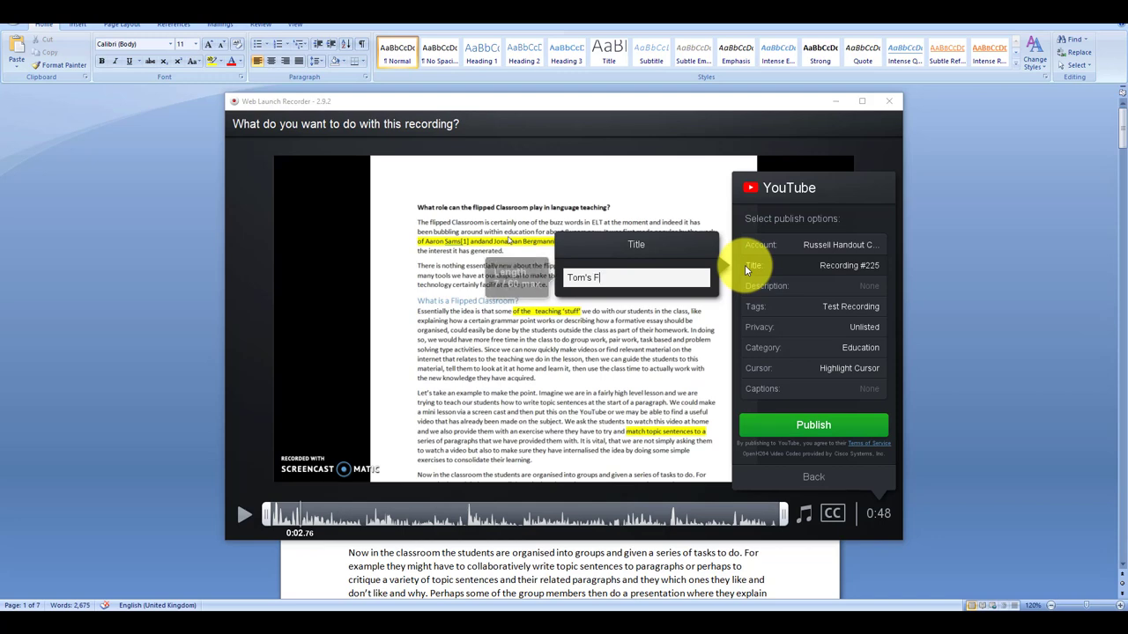
text(eedback)
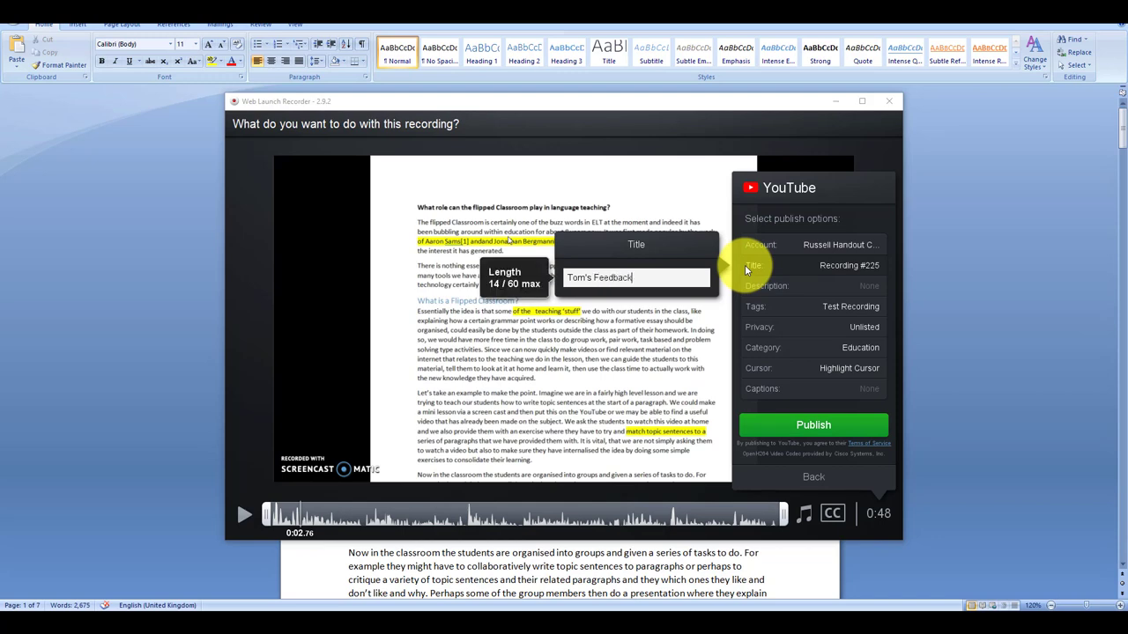
key(Return)
click(825, 422)
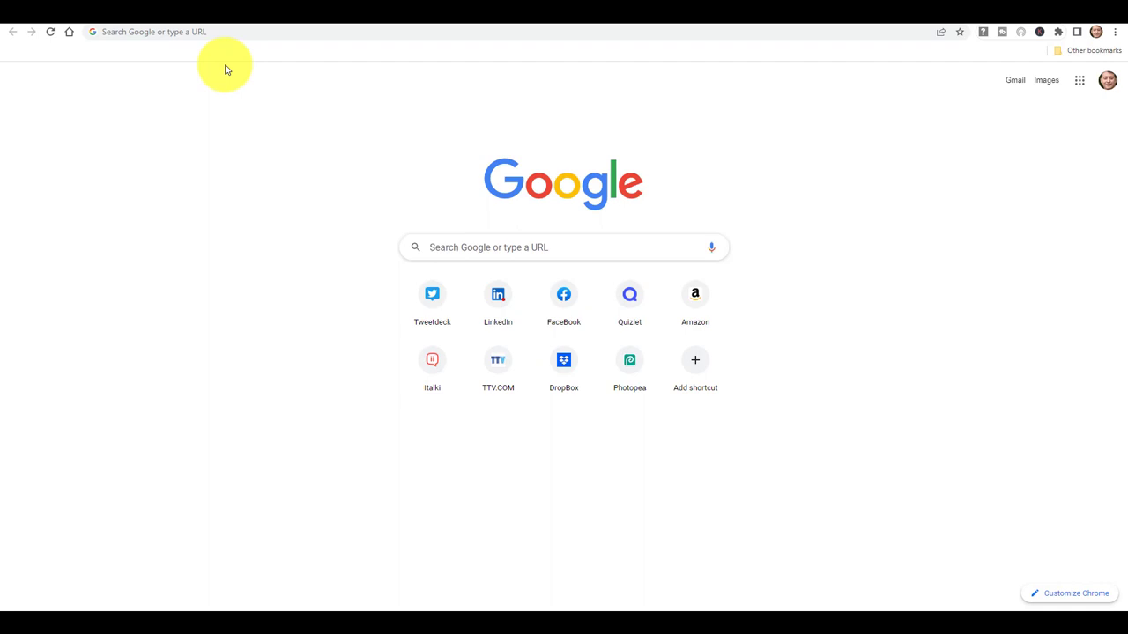
Open the copied youtu.be link of the uploaded video in Chrome and pause it.
click(215, 31)
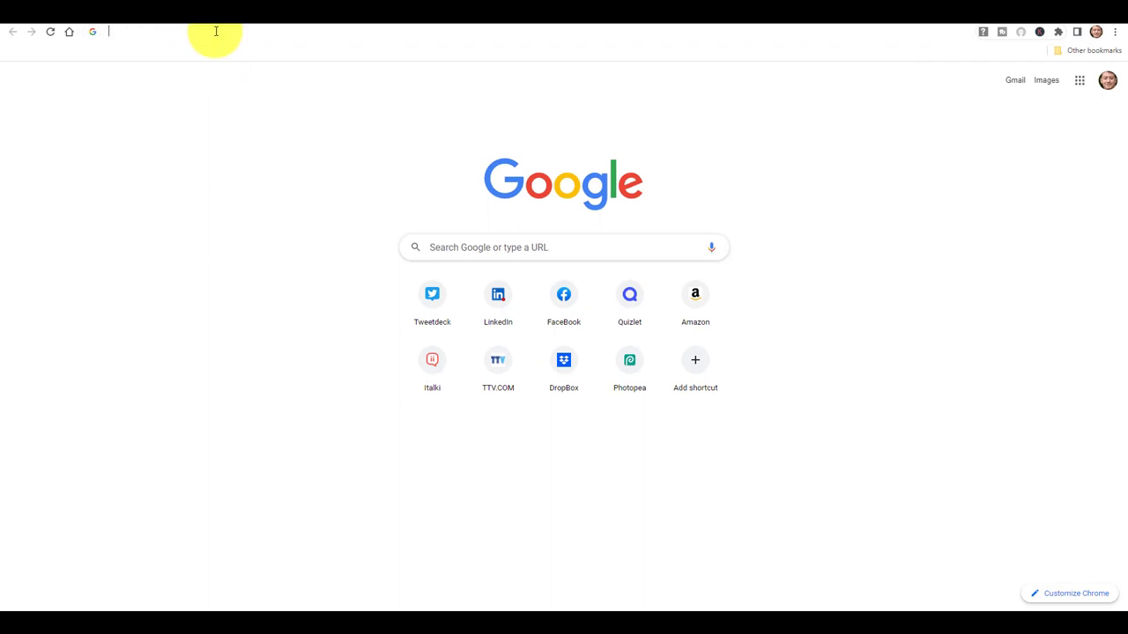
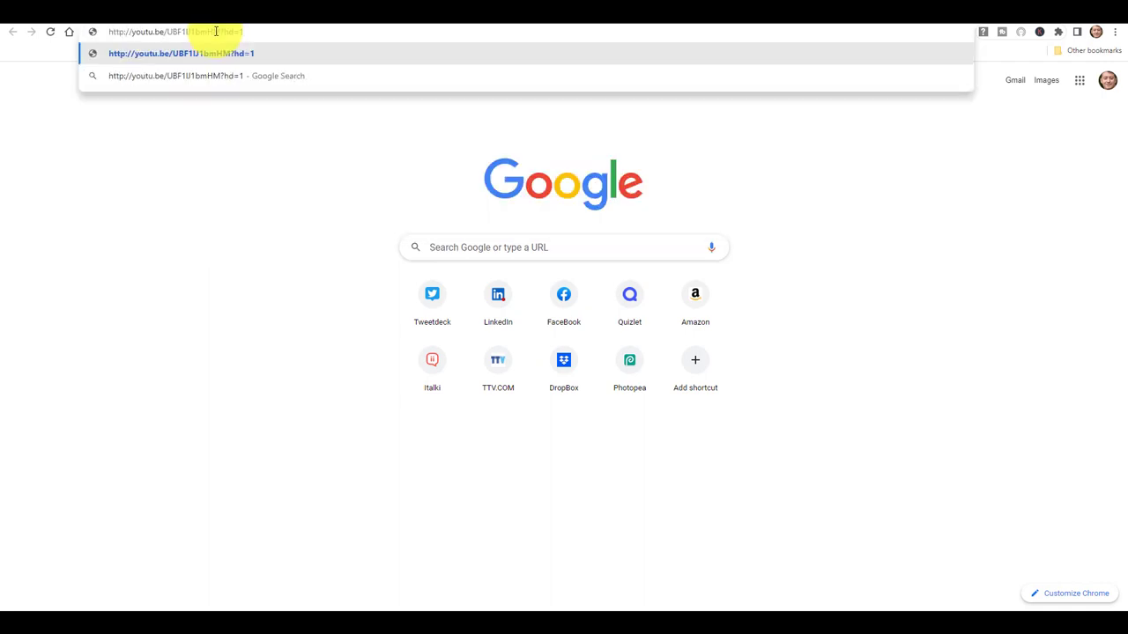
key(Return)
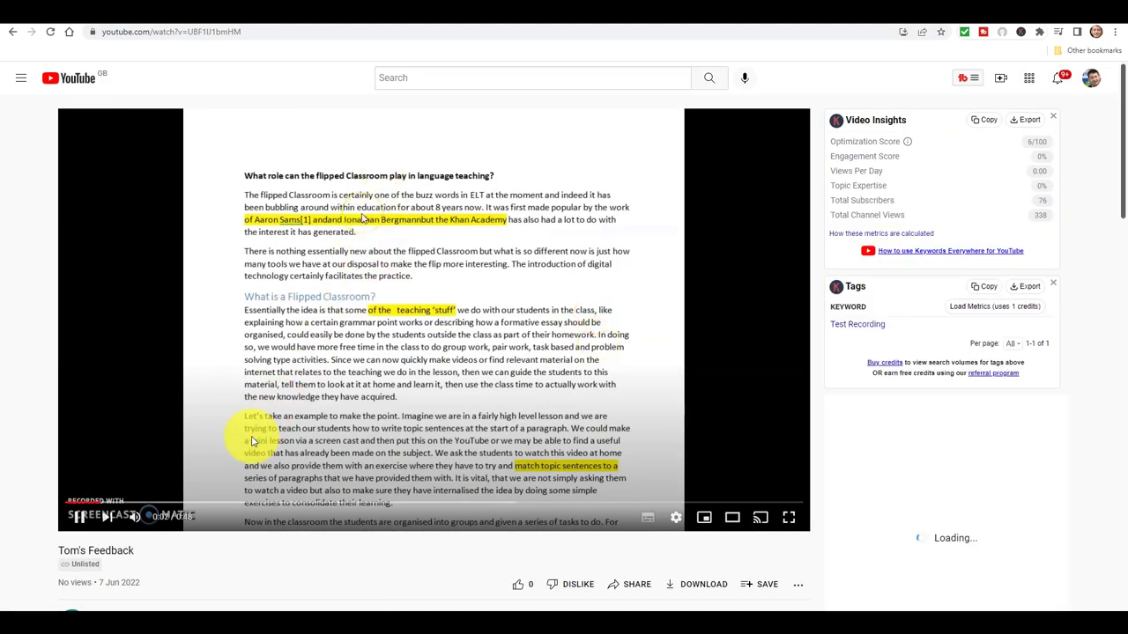
click(81, 516)
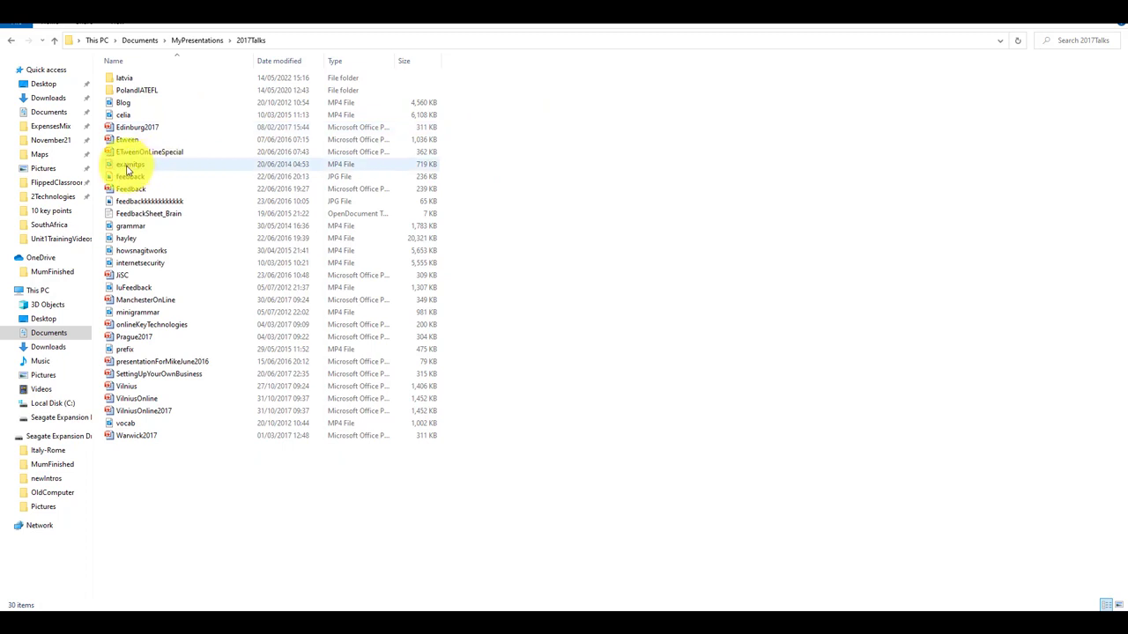
Play the minigrammar MP4 from Documents > MyPresentations > 2017Talks.
double_click(137, 313)
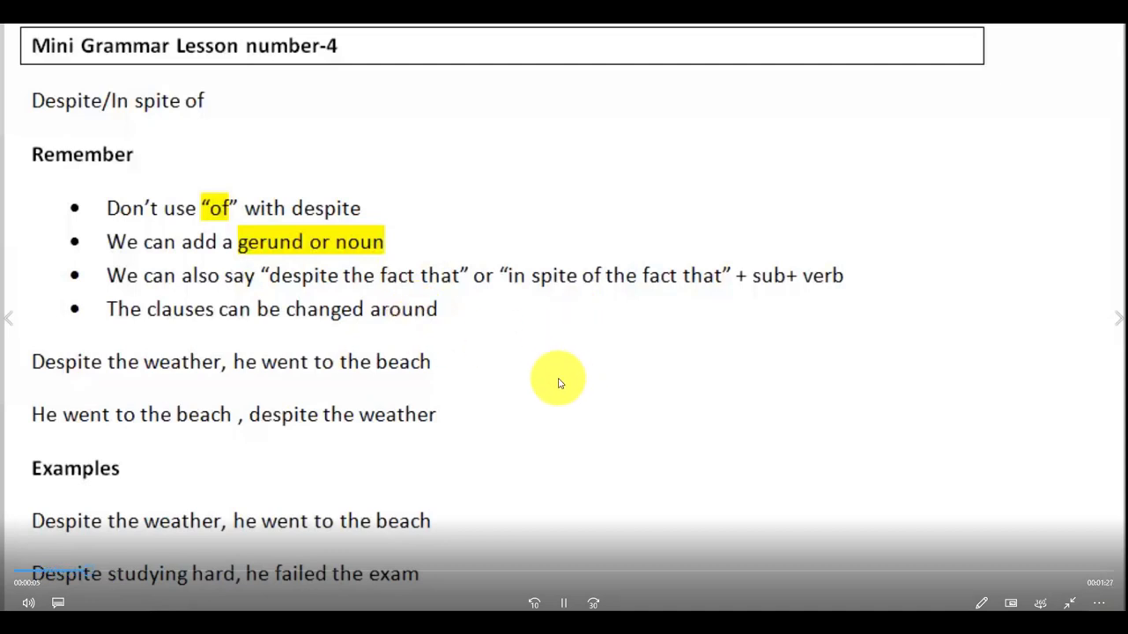
Pause the Despite/In spite of lesson at 00:00:08 and exit full-screen playback.
click(565, 604)
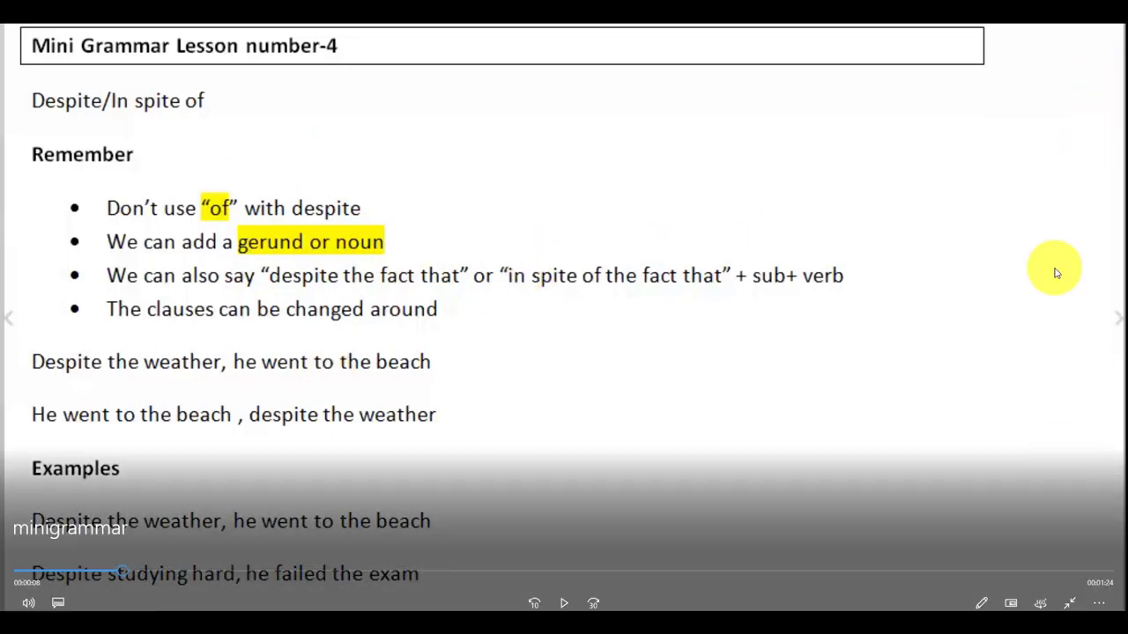
click(1065, 603)
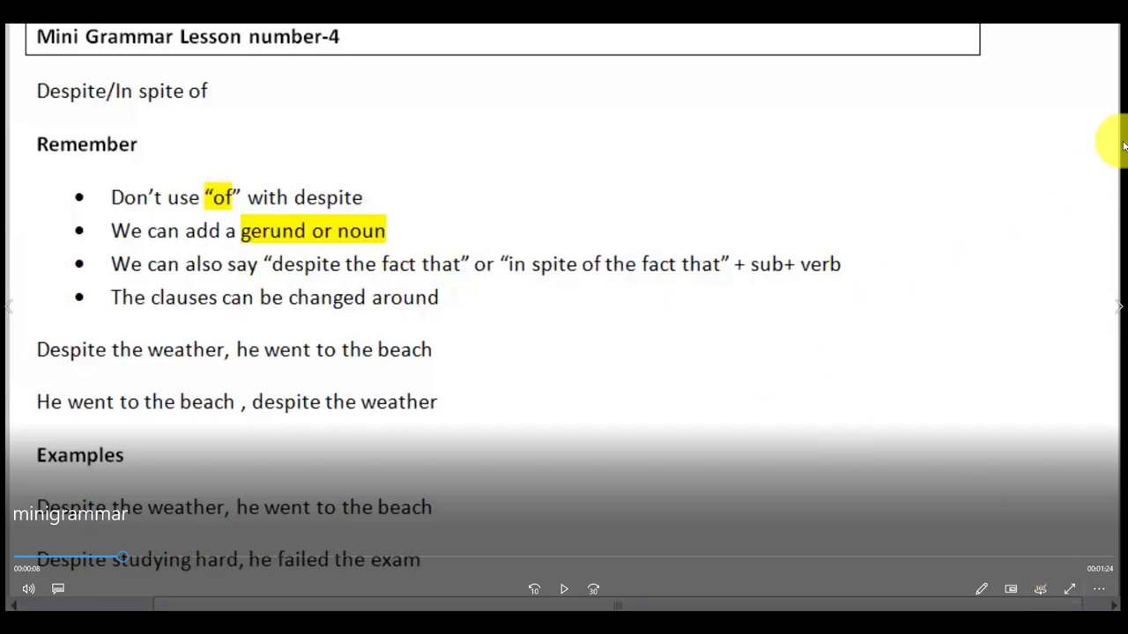
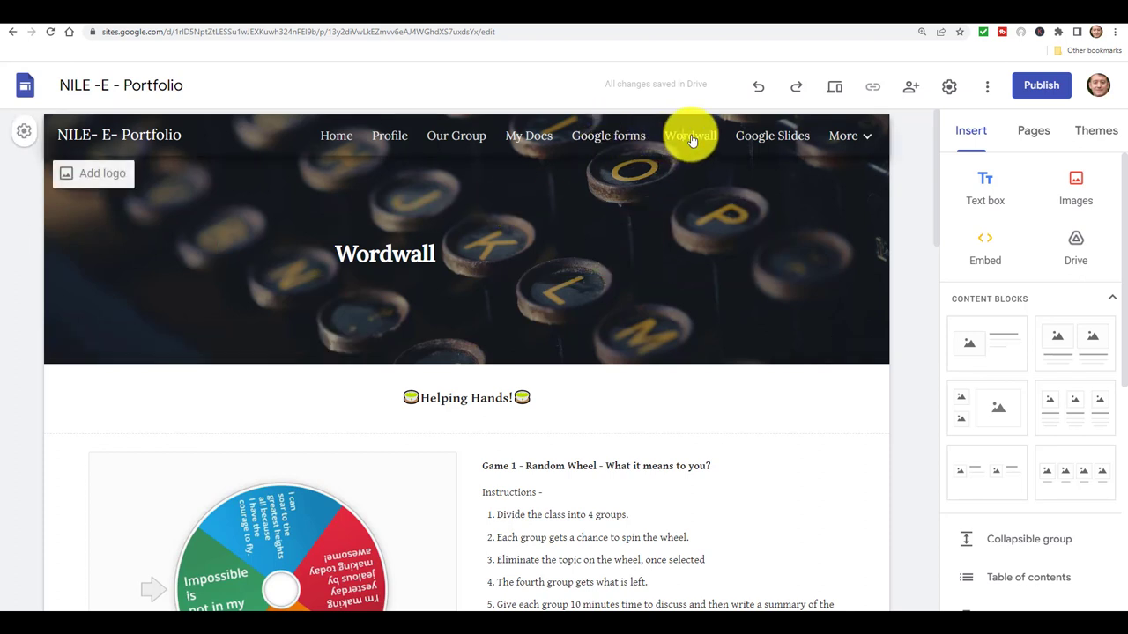
Scroll through the Wordwall page and move to the Google Slides page.
drag(941, 176, 923, 412)
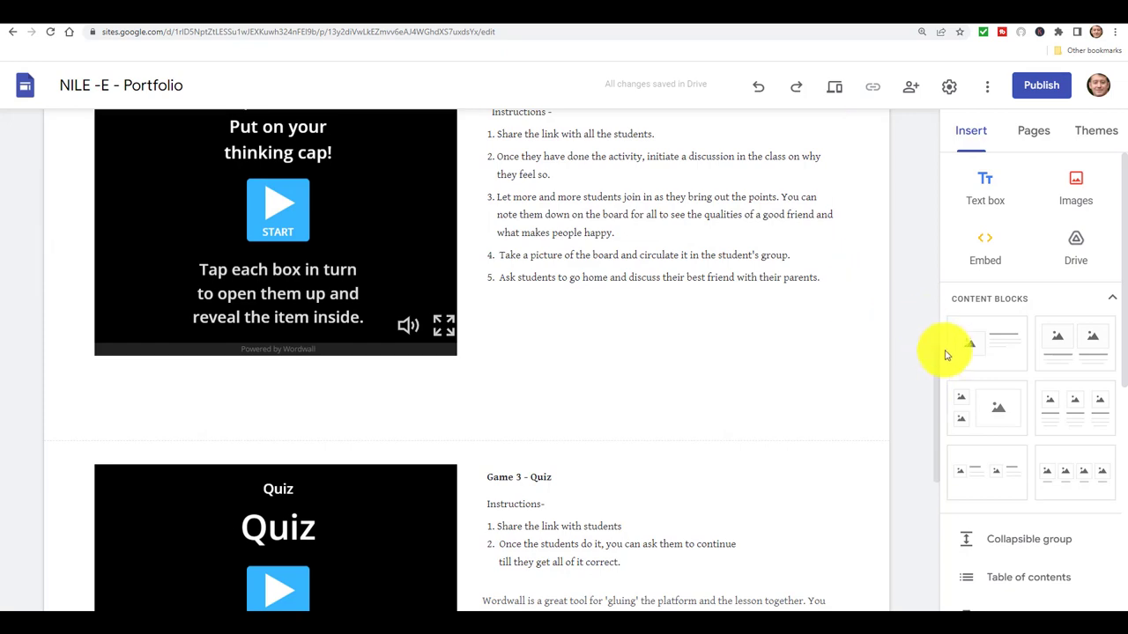
drag(941, 358, 947, 167)
drag(937, 364, 913, 88)
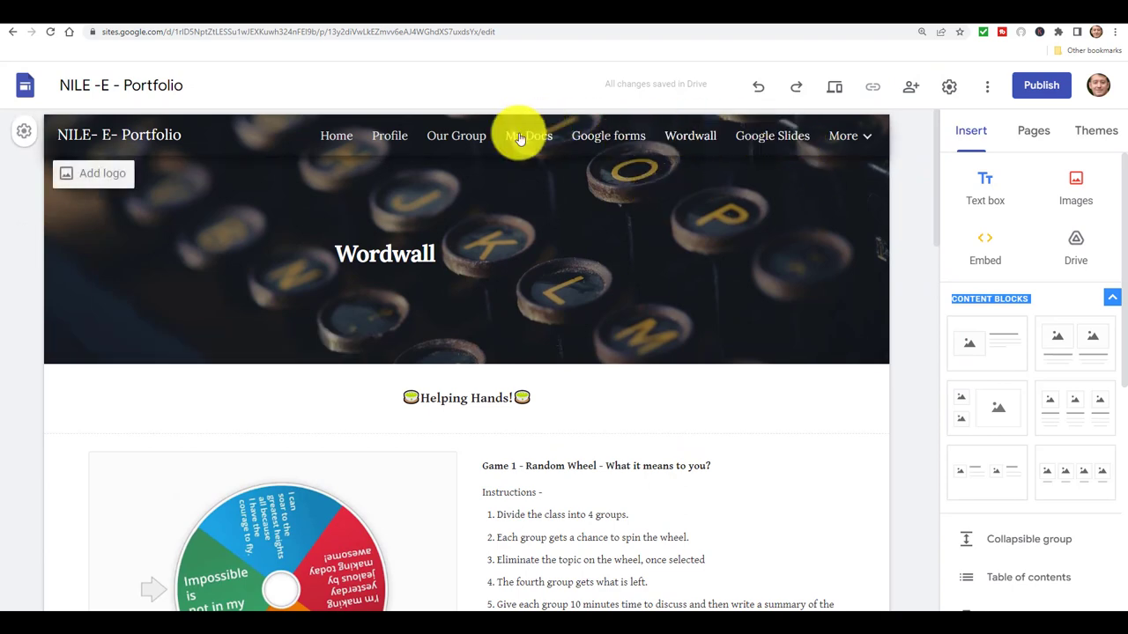
click(787, 138)
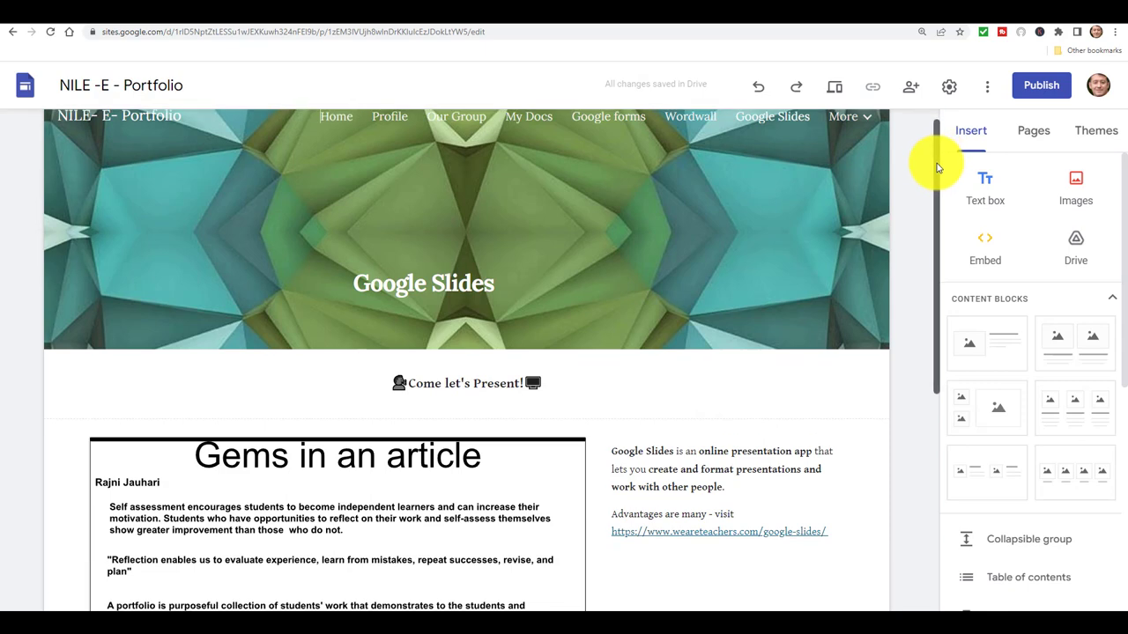
Scroll the Google Slides page, return to Wordwall and reveal the pages listed under More.
drag(937, 159, 928, 302)
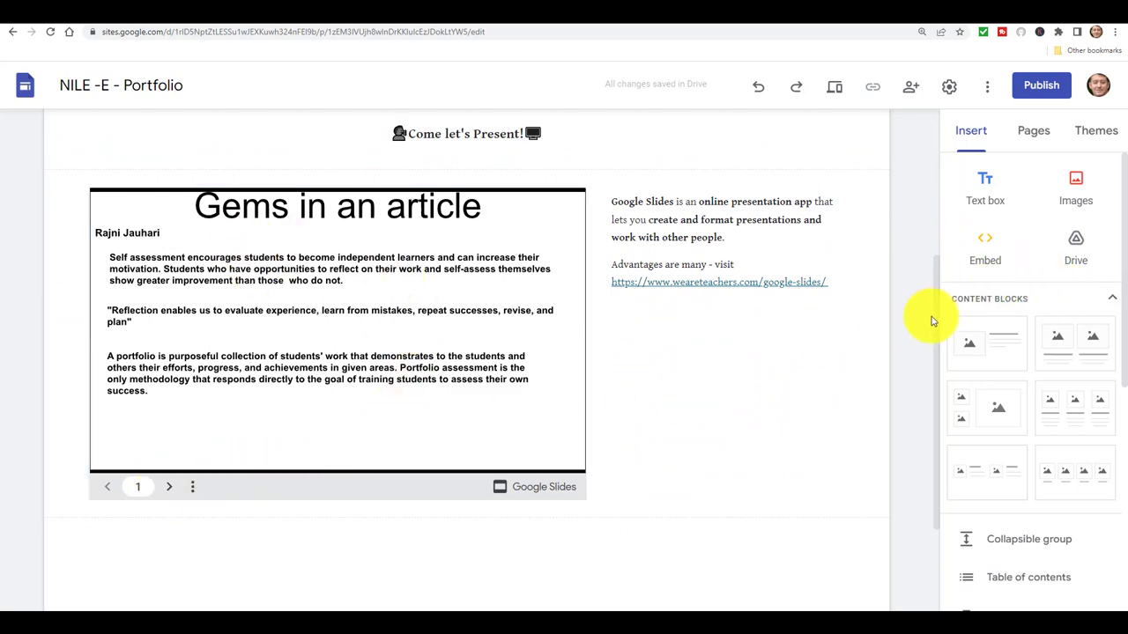
drag(936, 328, 944, 151)
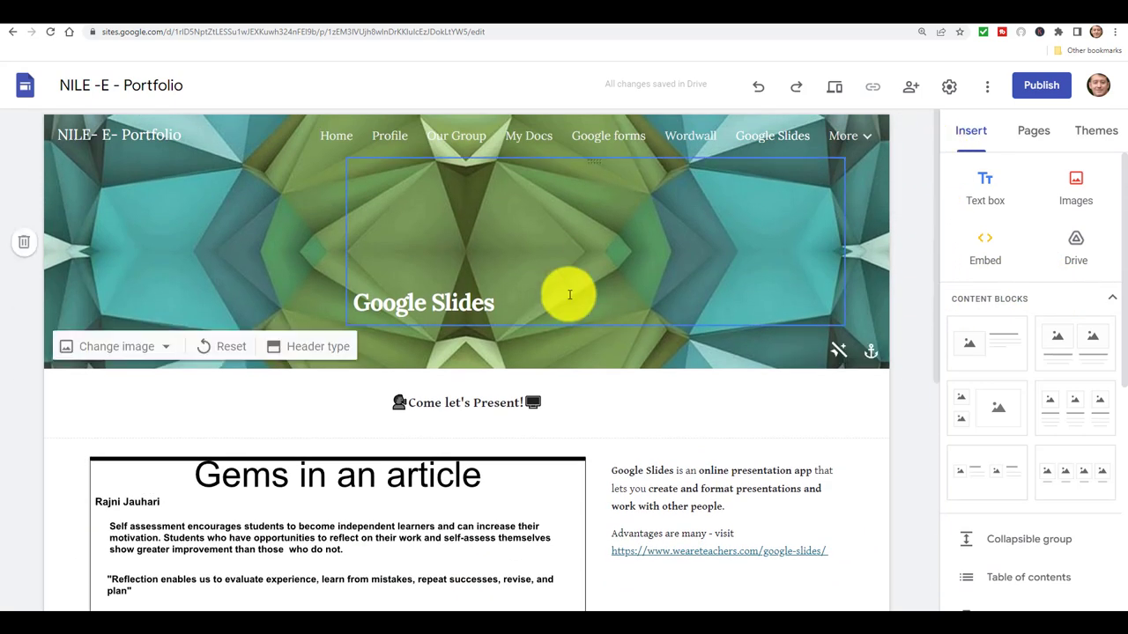
click(693, 134)
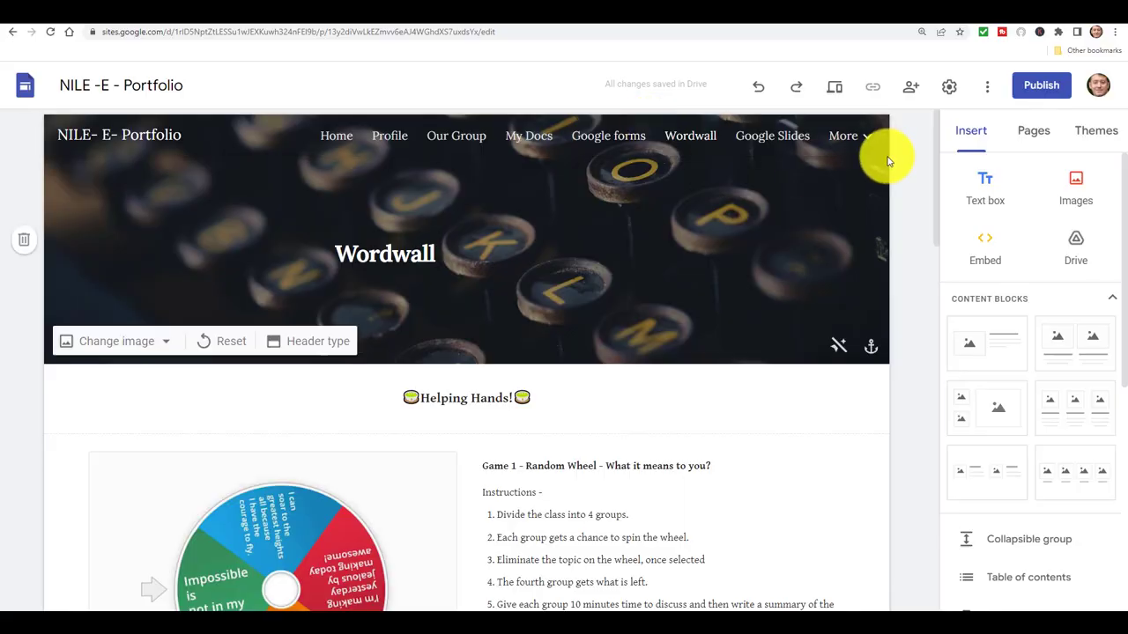
mouse_move(866, 141)
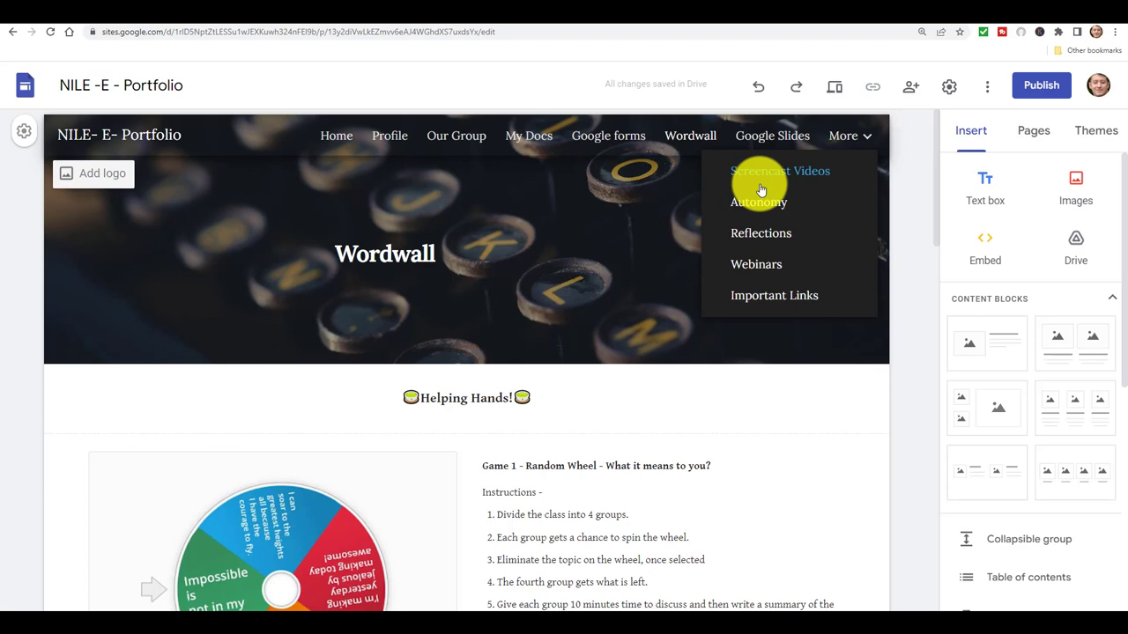
Go to the Reflections page under More and scroll through it.
click(755, 237)
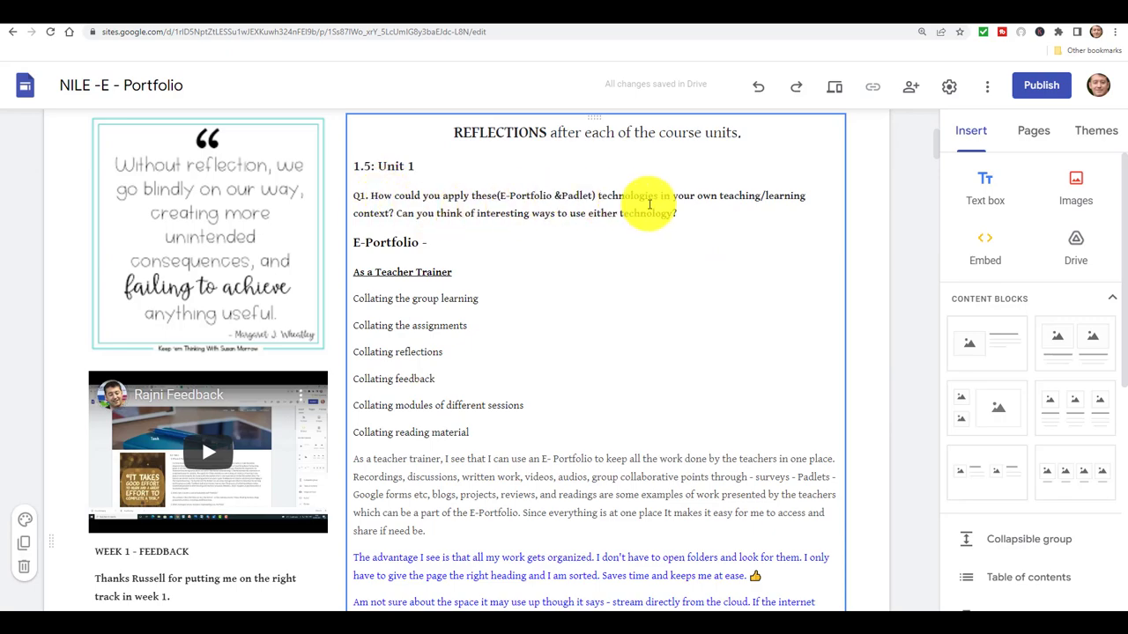
drag(937, 148, 914, 258)
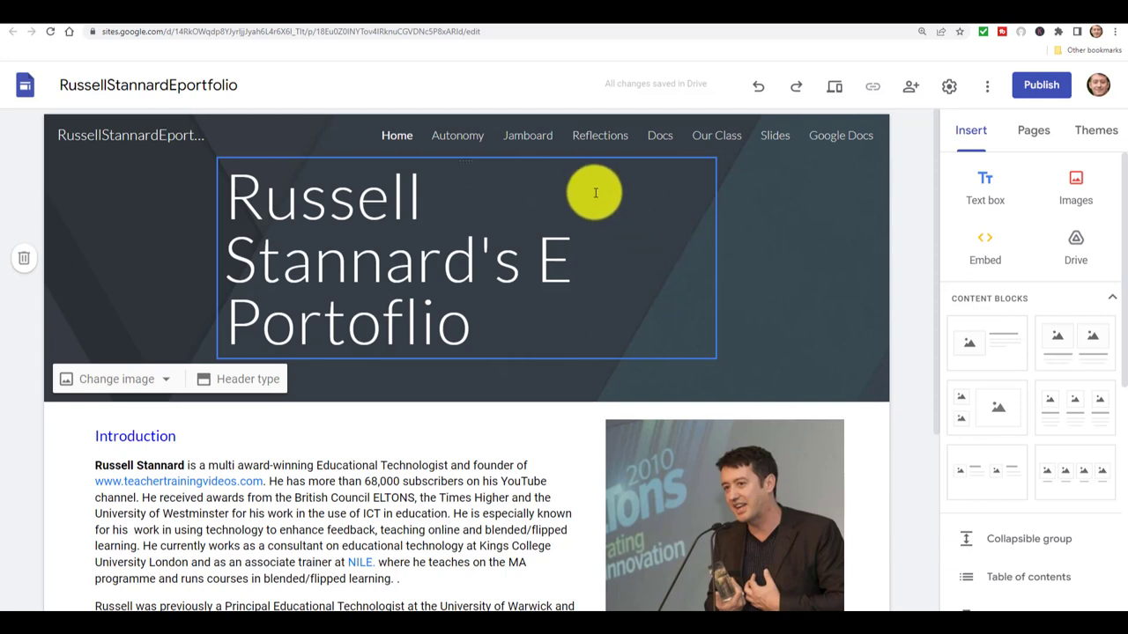
Add a new page named 'Padlet' and start embedding web content on its empty body.
click(1037, 135)
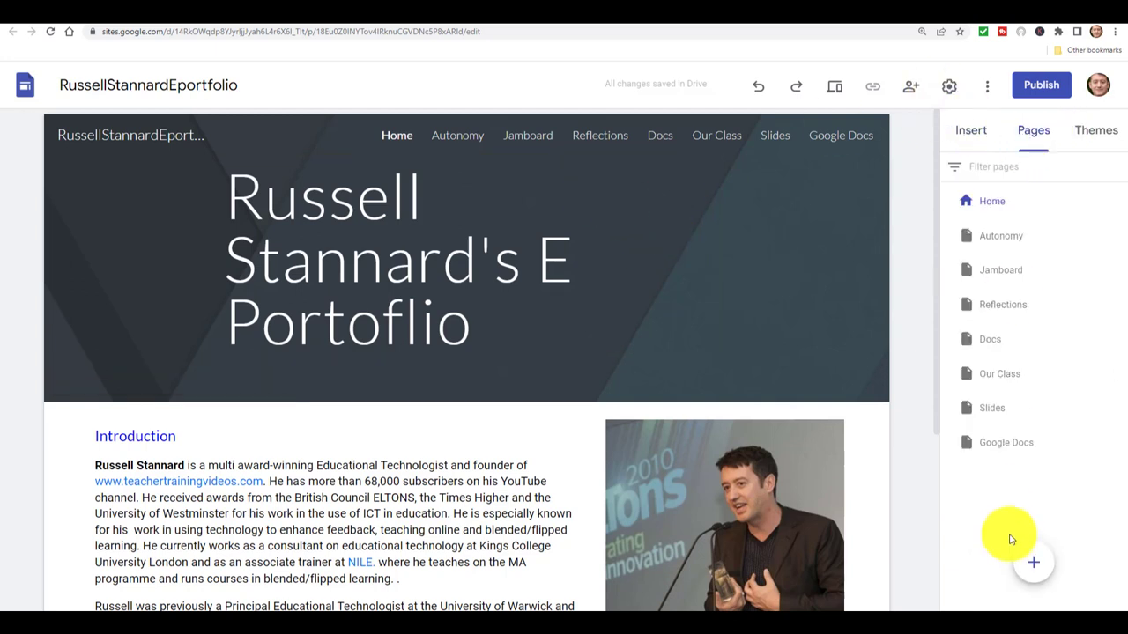
click(1035, 564)
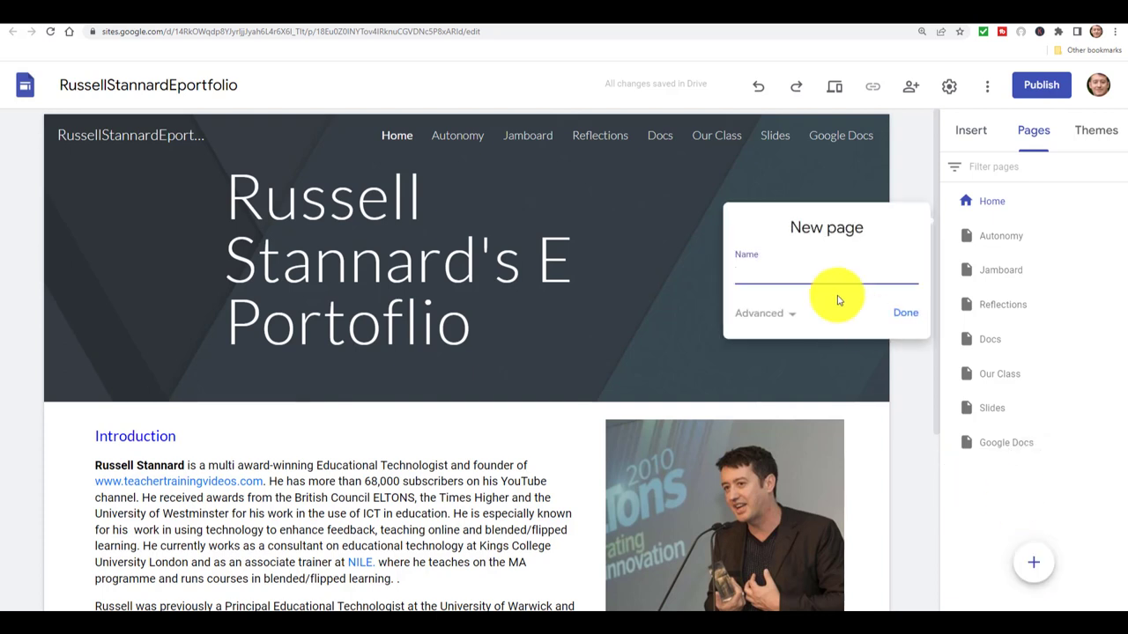
text(Padlet)
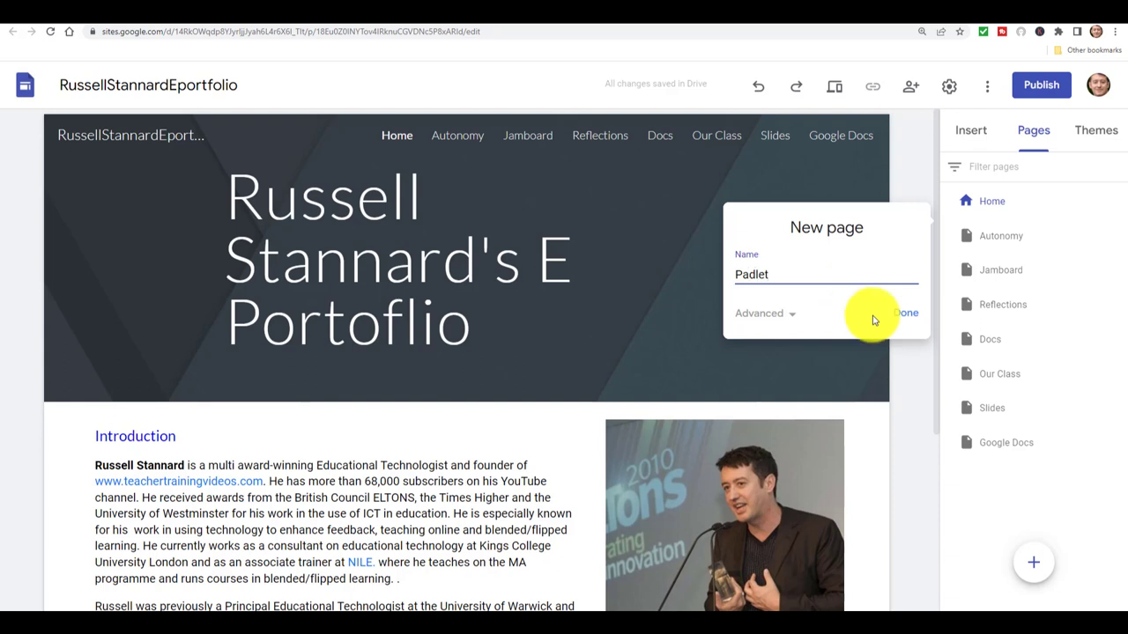
click(908, 314)
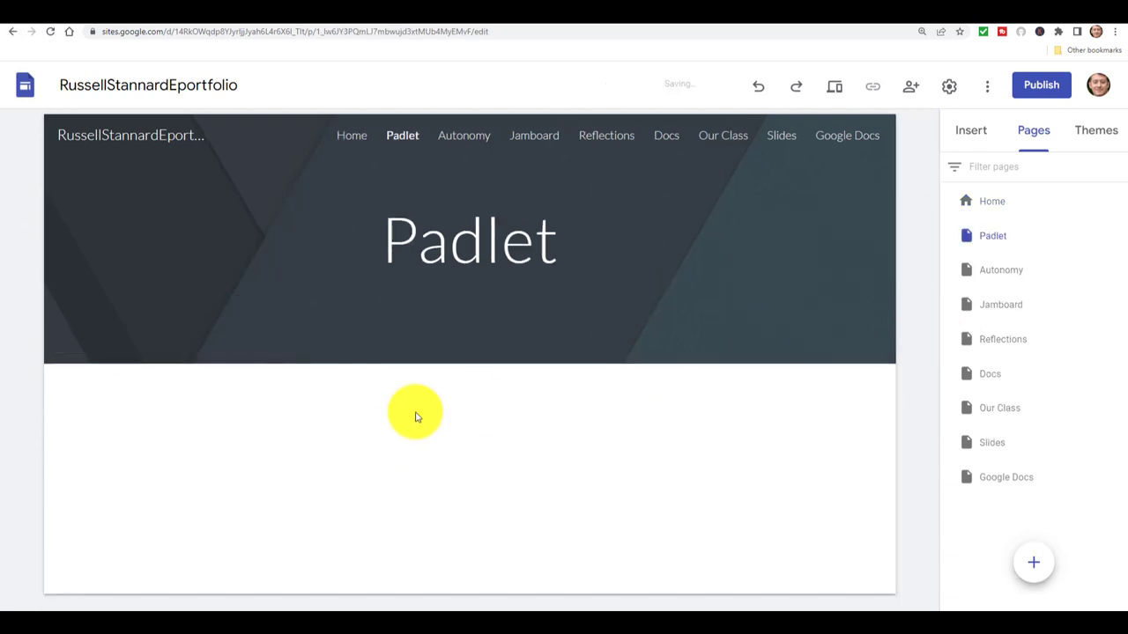
double_click(399, 459)
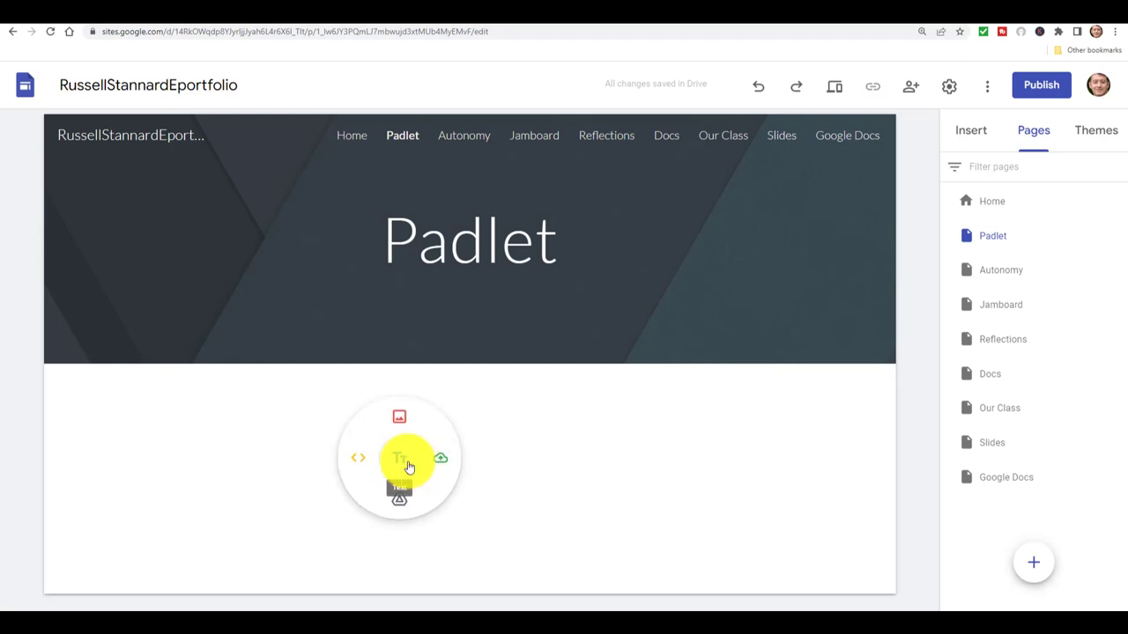
click(360, 460)
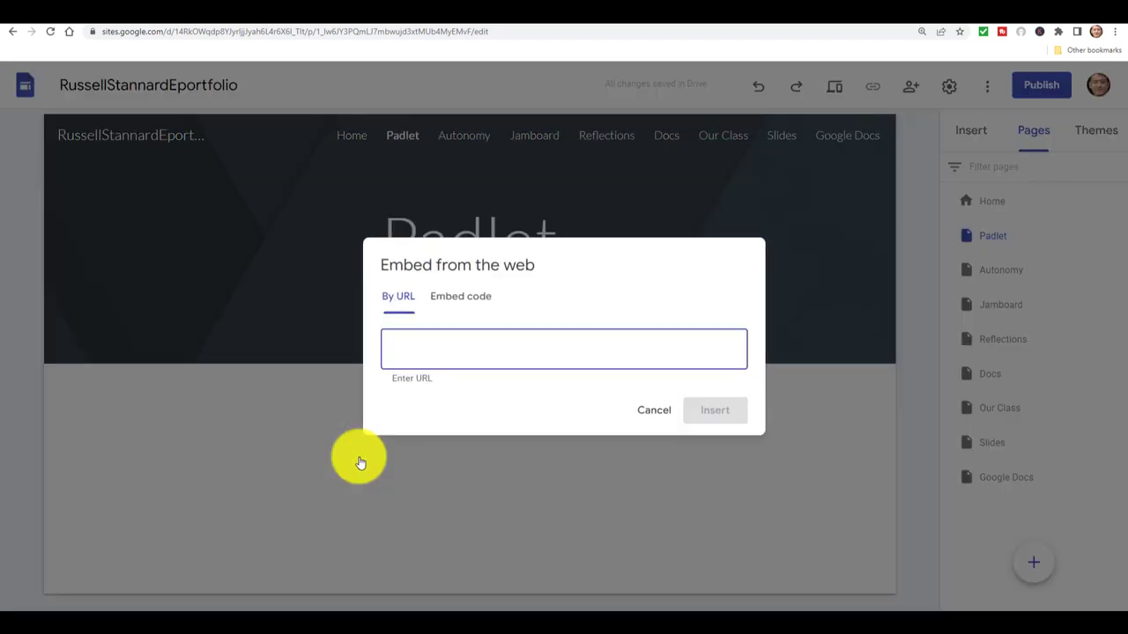
Switch the embed dialog to Embed code and bring up the Padlet board's sharing options.
click(462, 300)
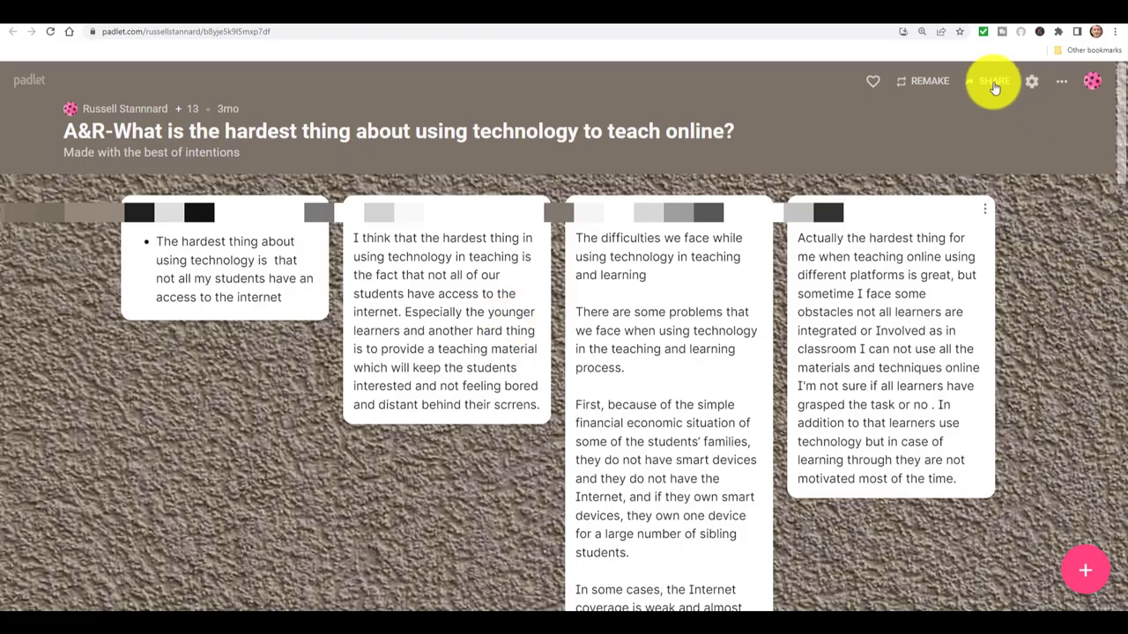
click(994, 83)
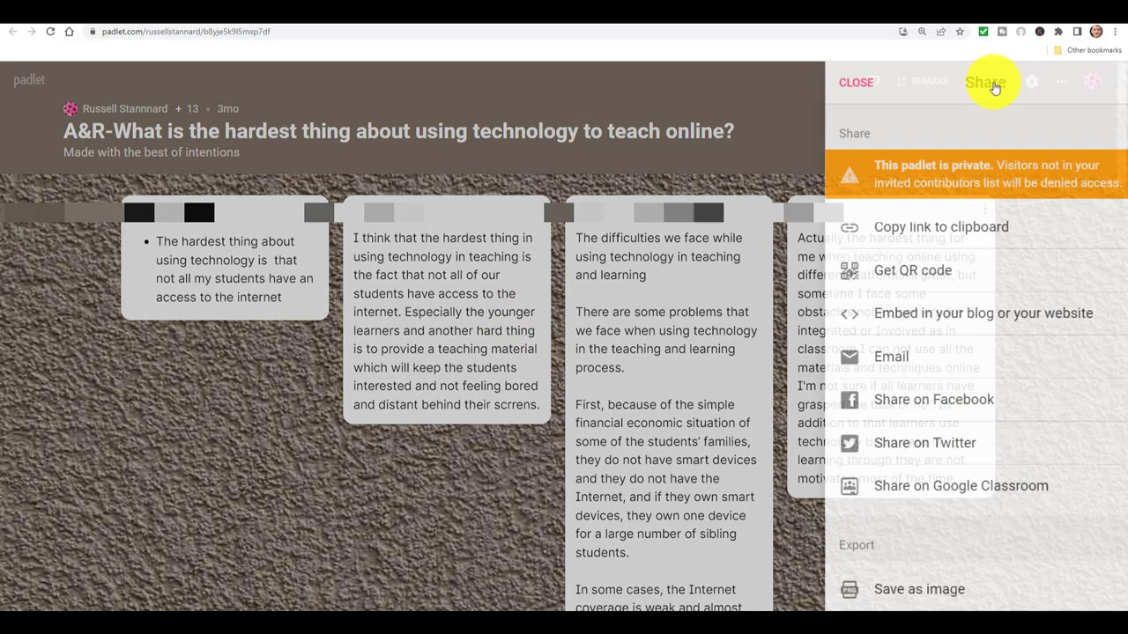
Copy the Padlet board's 'Embed in your blog or your website' code and return to Google Sites.
click(828, 84)
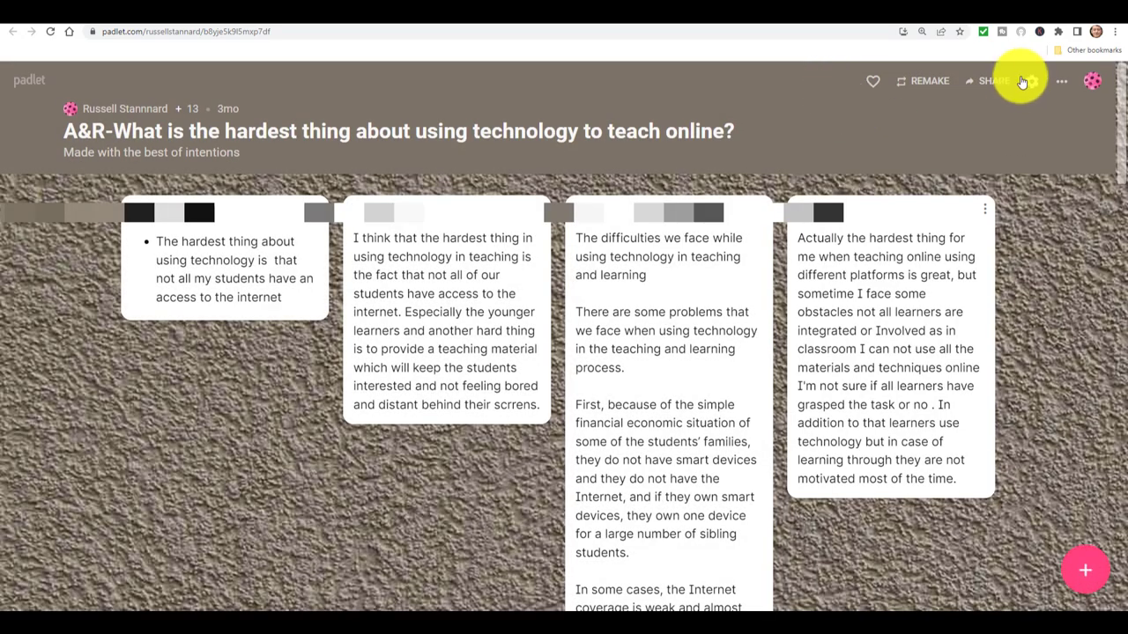
click(989, 85)
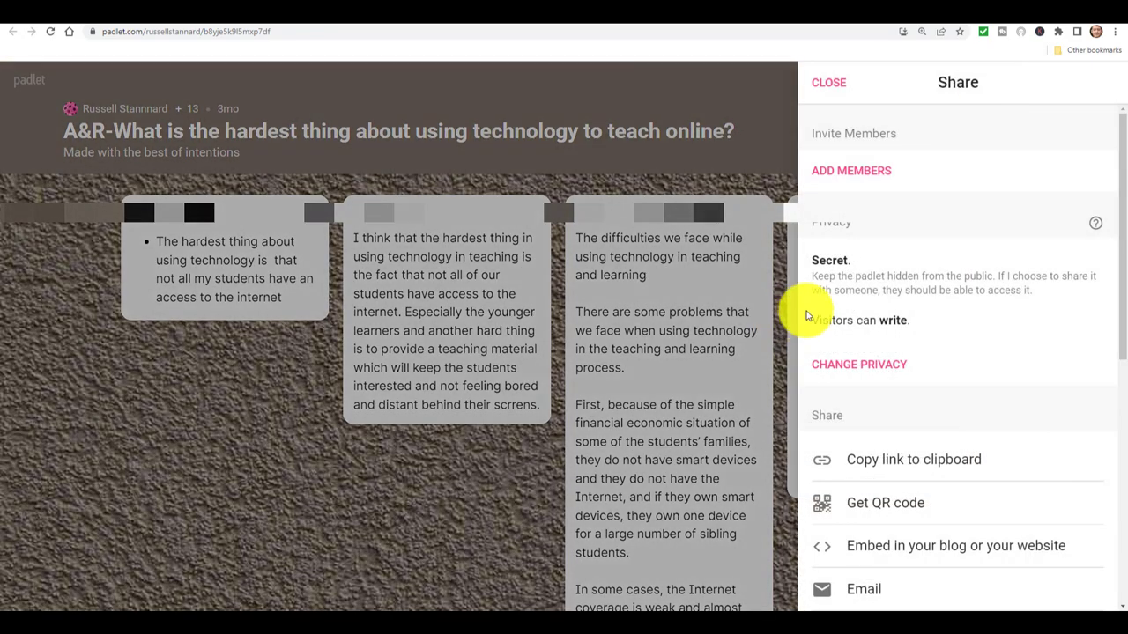
click(888, 551)
click(824, 502)
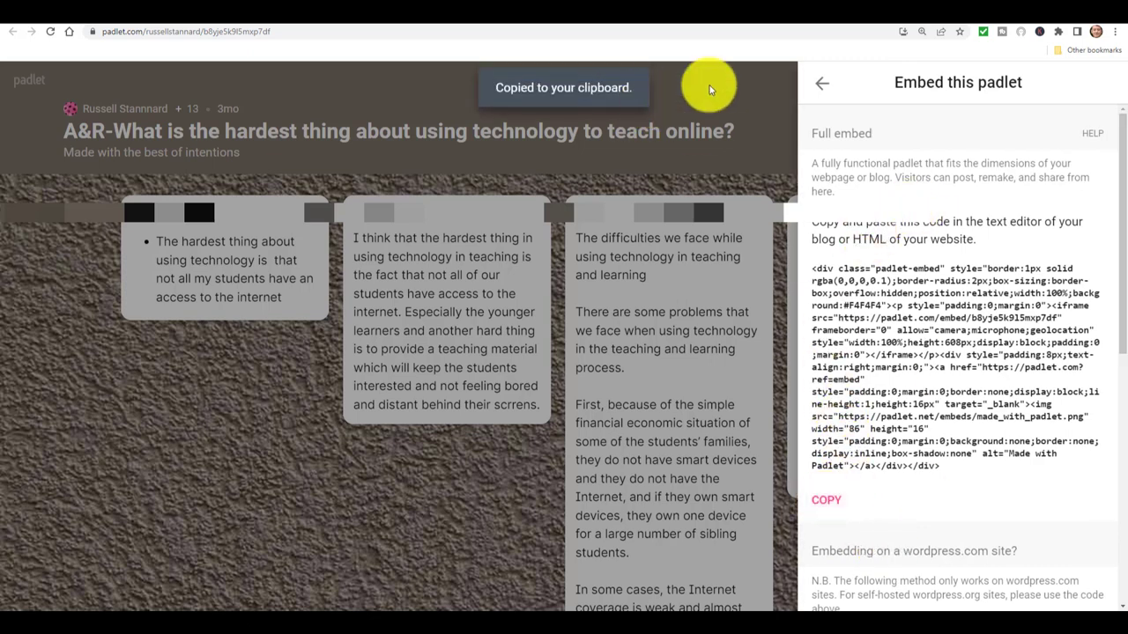
key(ctrl+Tab)
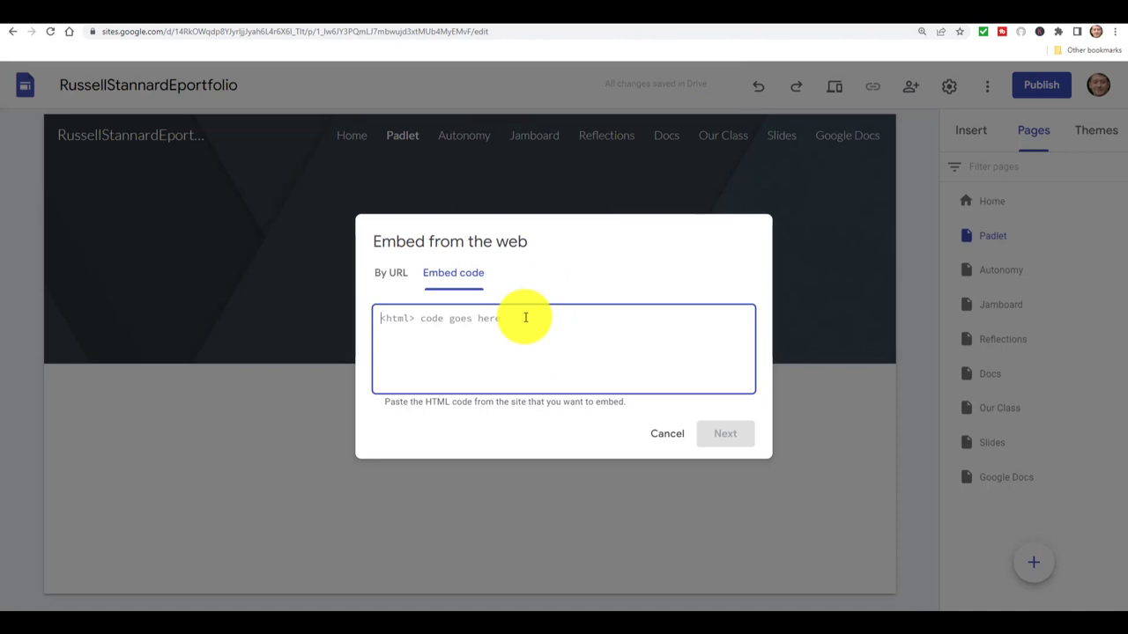
Insert the pasted padlet embed code, stretch it to full page width, then go to Google Docs.
key(ctrl+v)
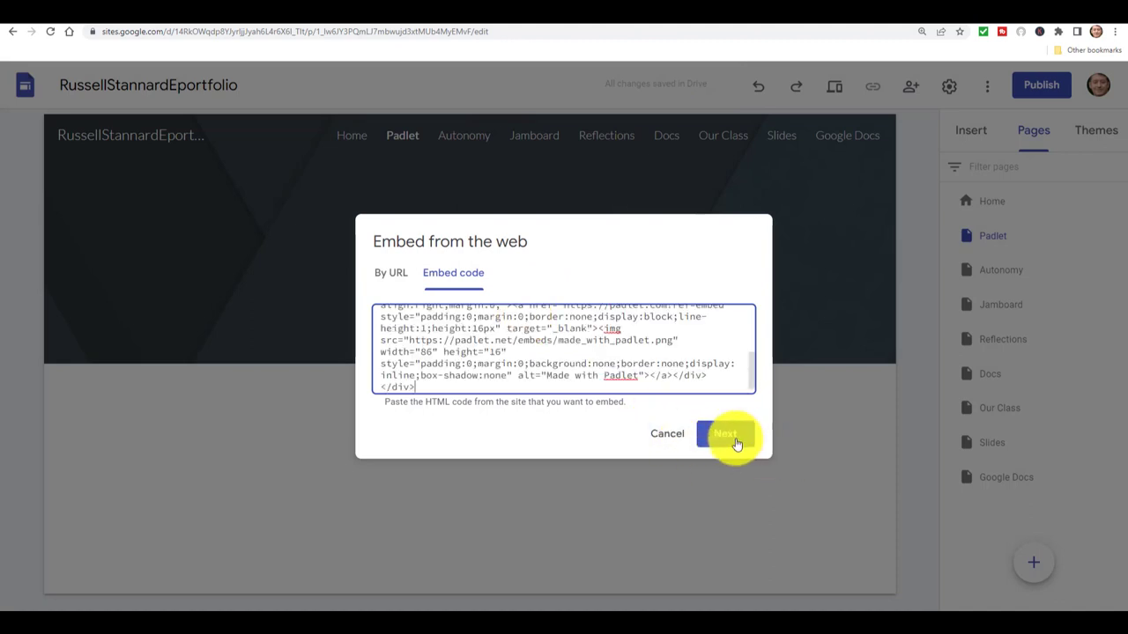
click(730, 438)
click(725, 501)
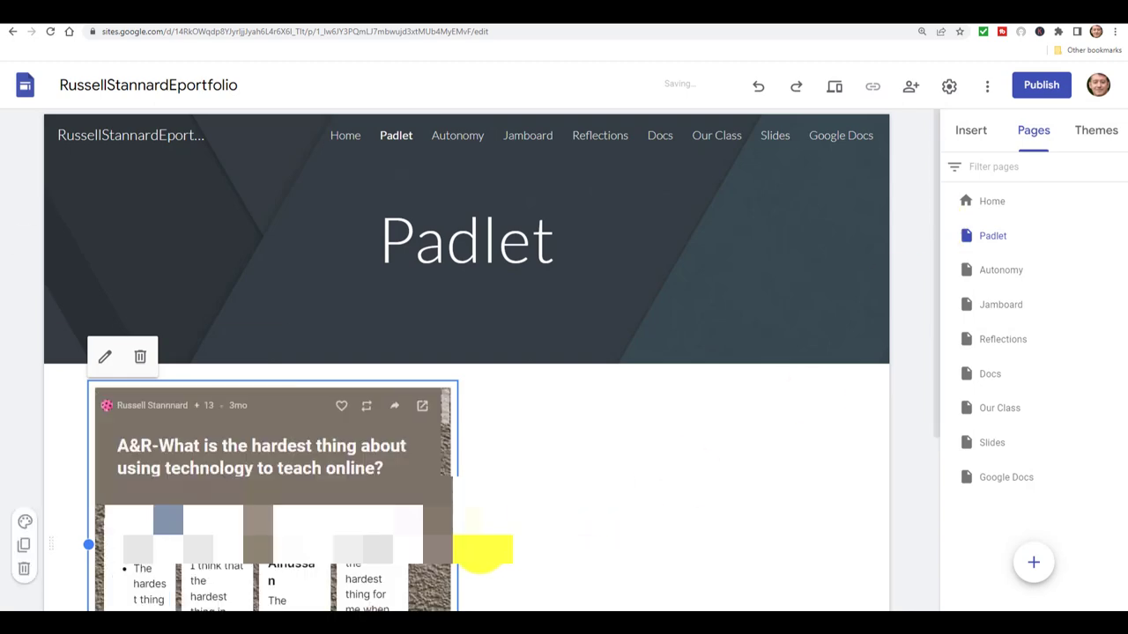
drag(456, 542, 844, 545)
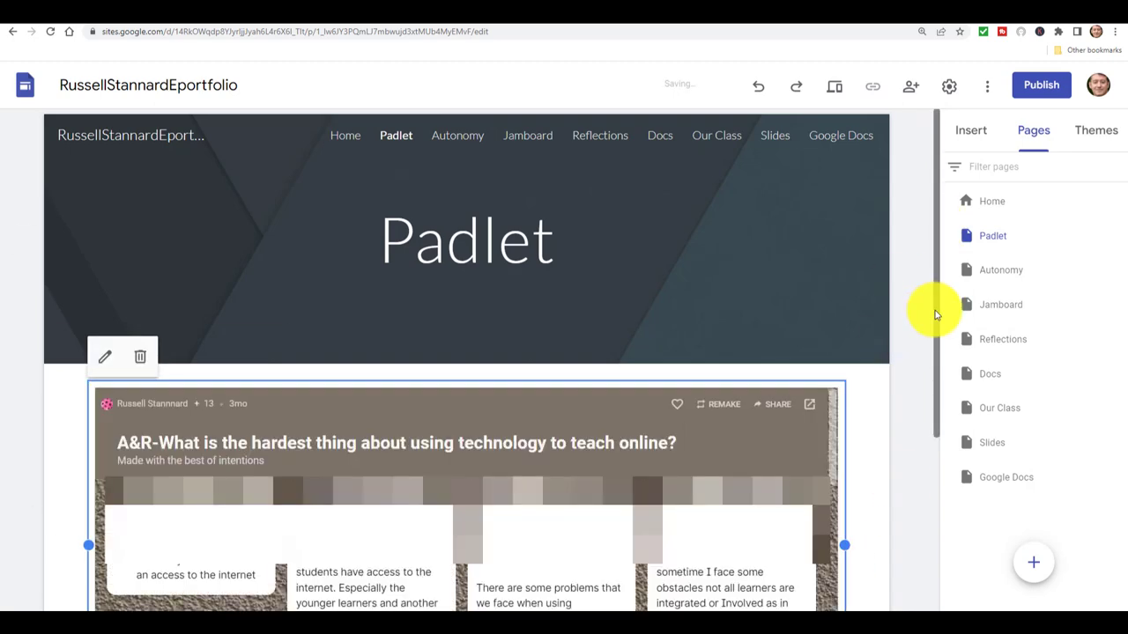
click(835, 139)
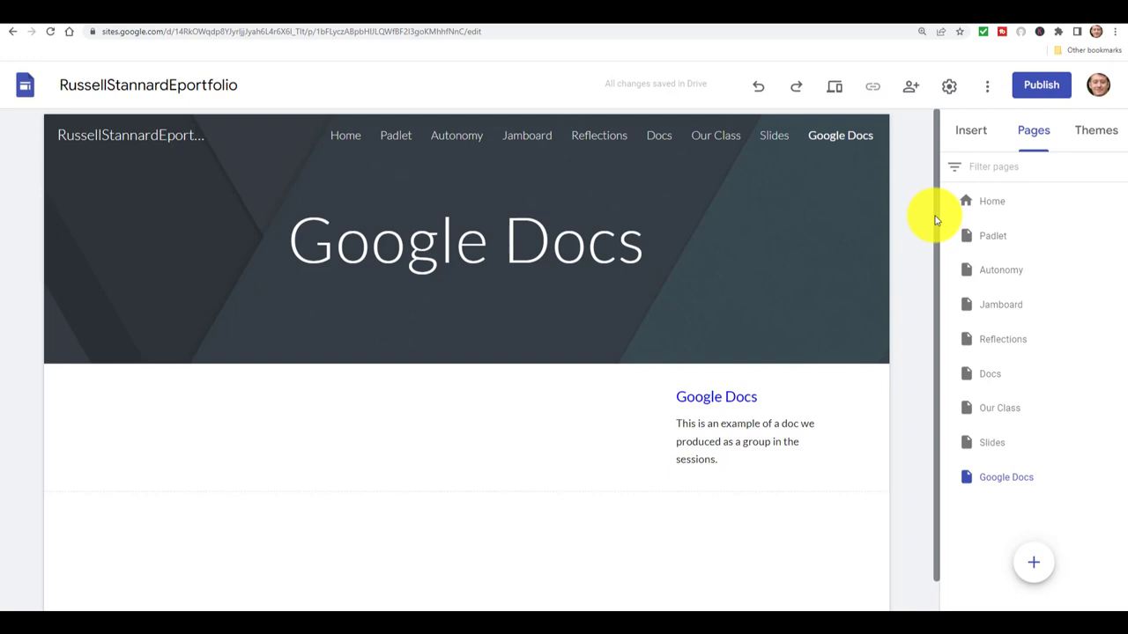
Choose Docs from the sidebar's Insert elements to bring up the Google Docs picker.
click(973, 132)
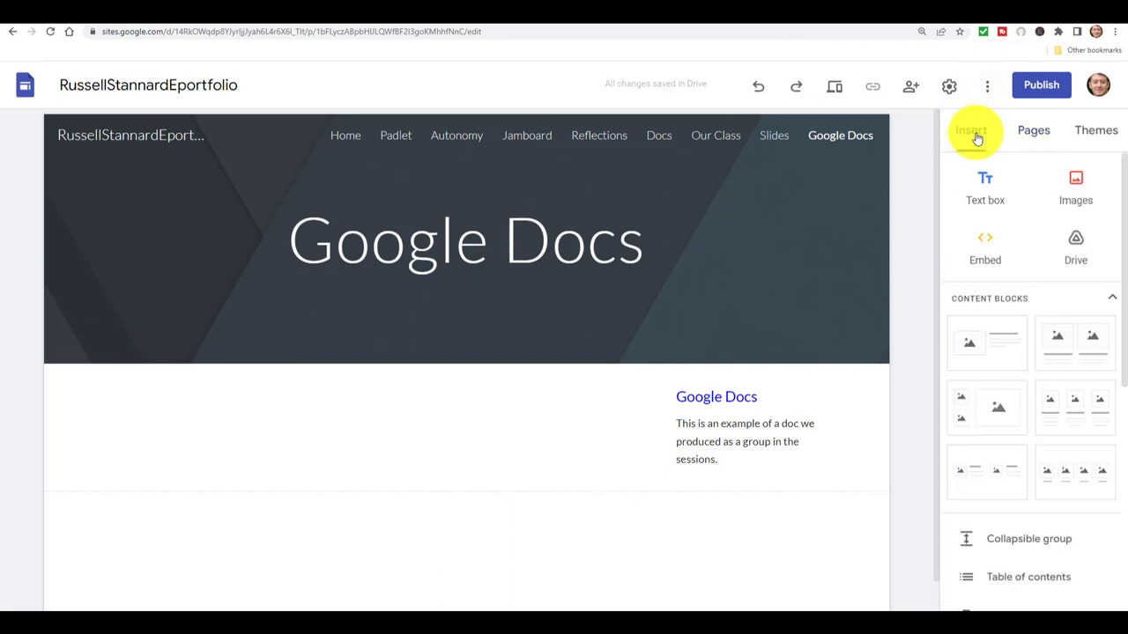
double_click(1111, 296)
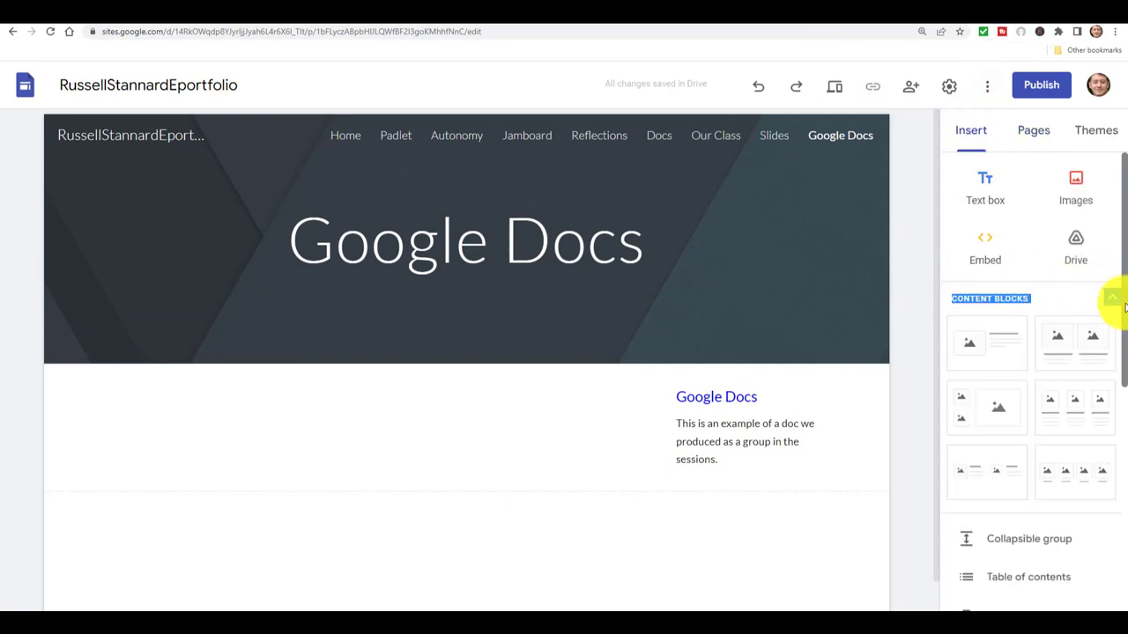
drag(1125, 304, 1108, 516)
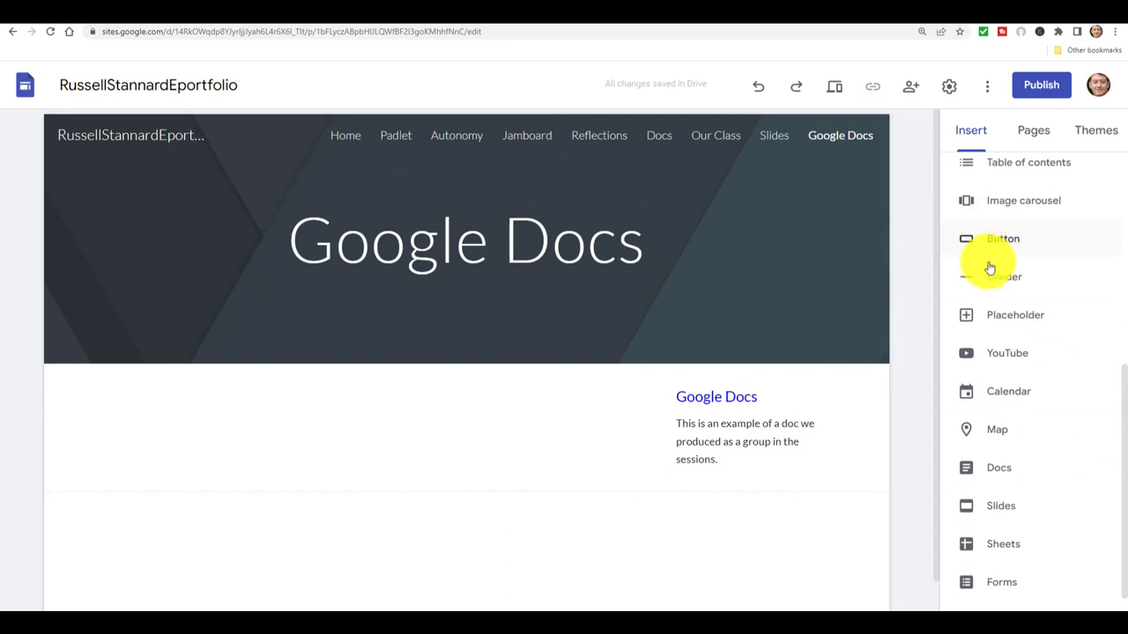
click(999, 467)
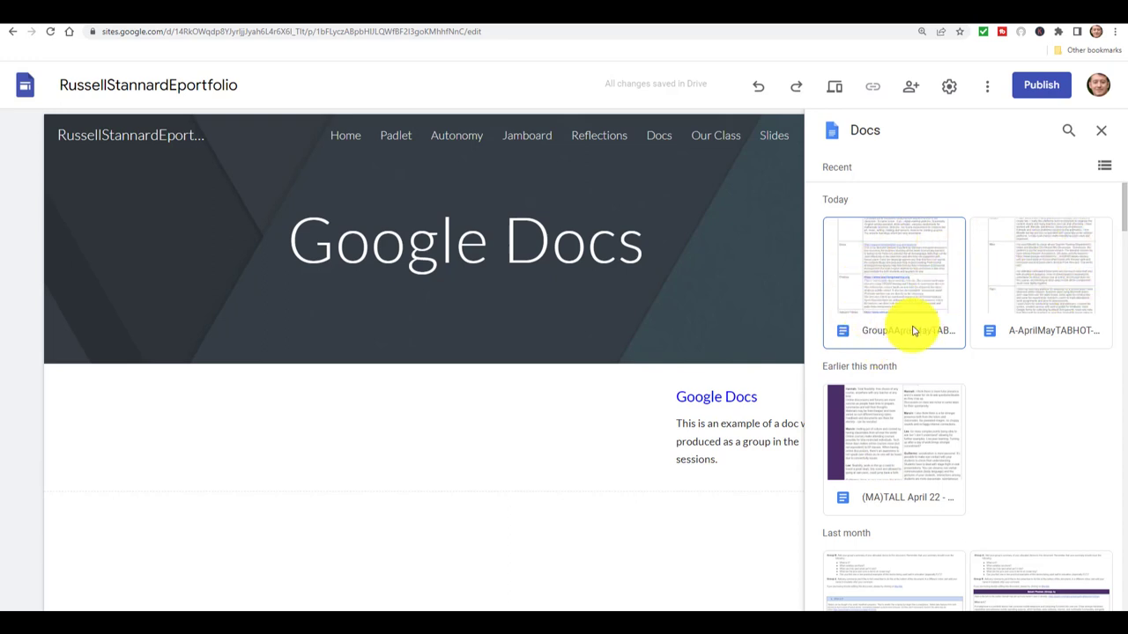
Insert today's GroupA group document into the Google Docs page.
drag(1124, 208, 1126, 216)
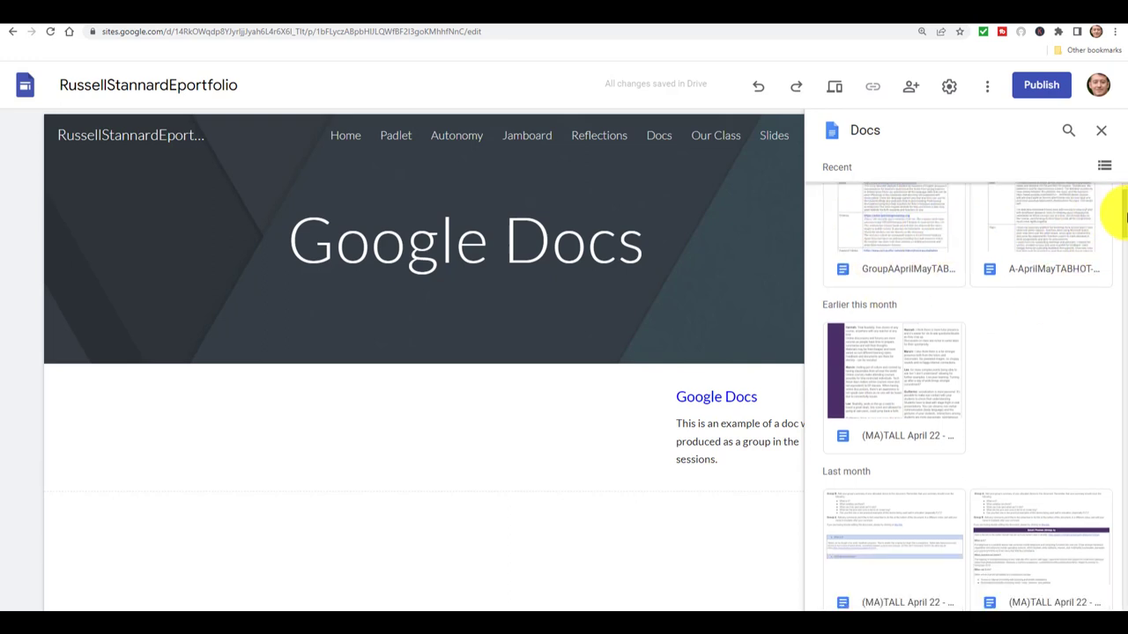
scroll(1119, 221, down, 2)
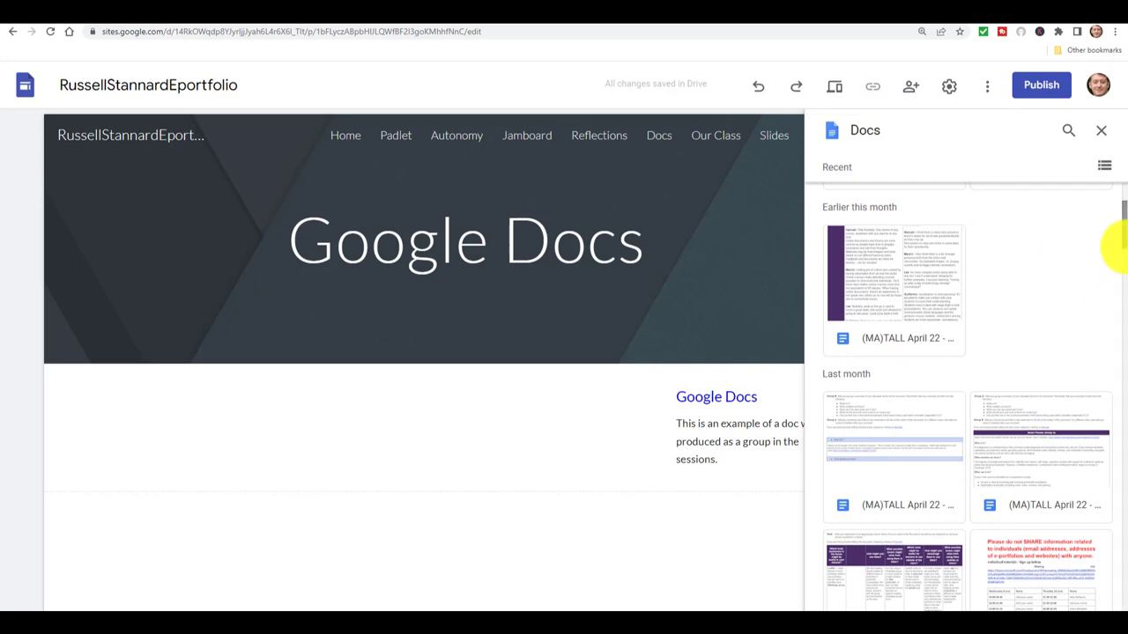
scroll(1123, 239, up, 3)
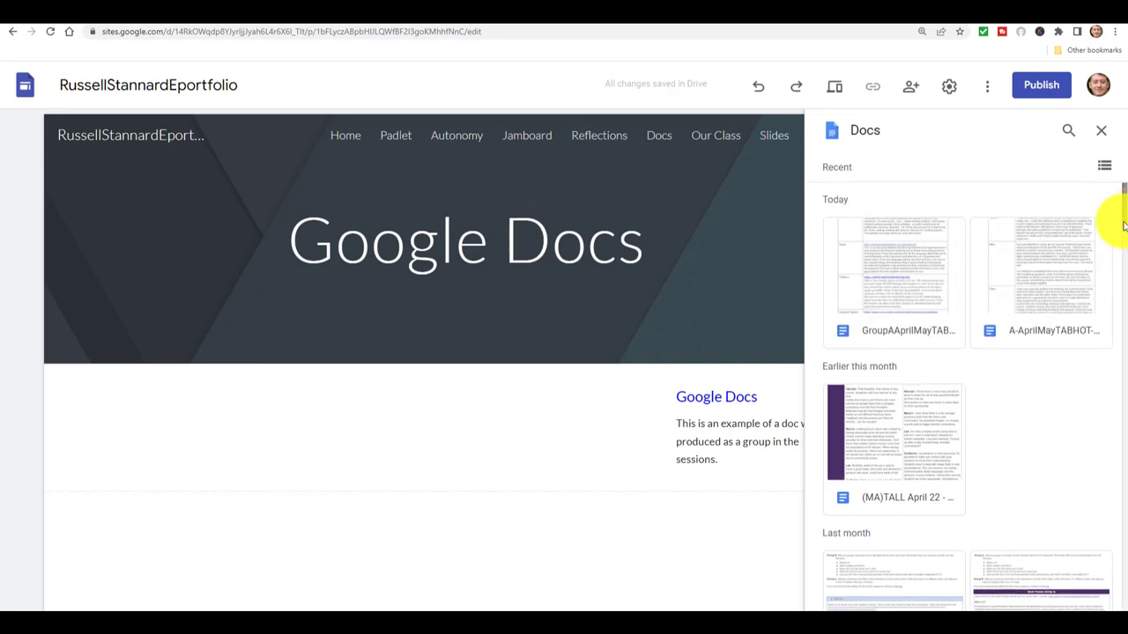
click(895, 277)
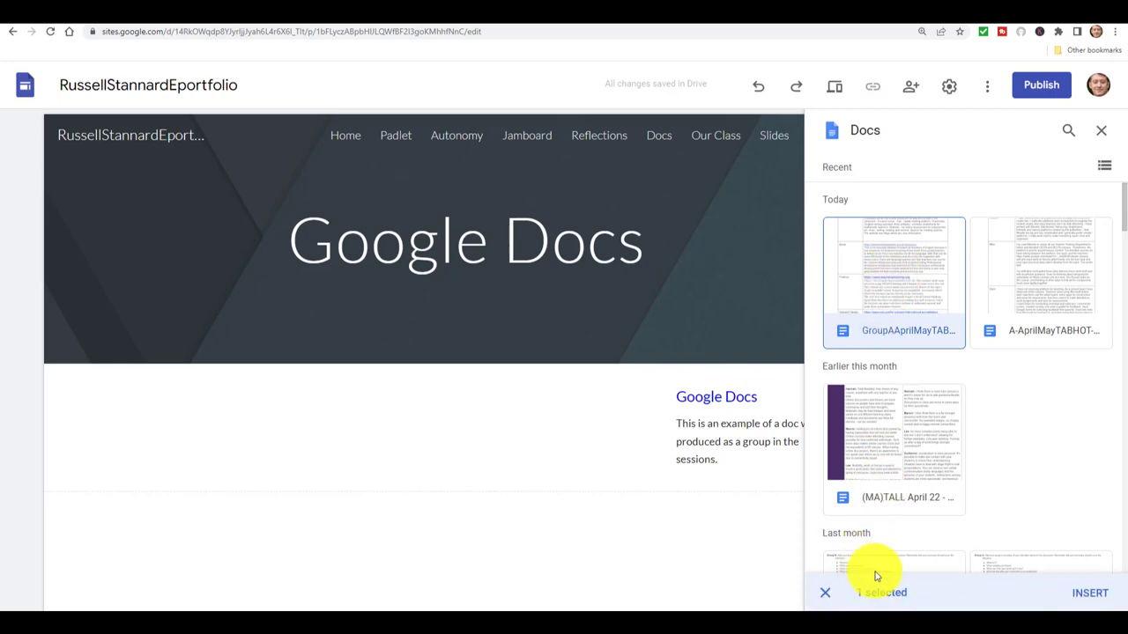
click(1090, 594)
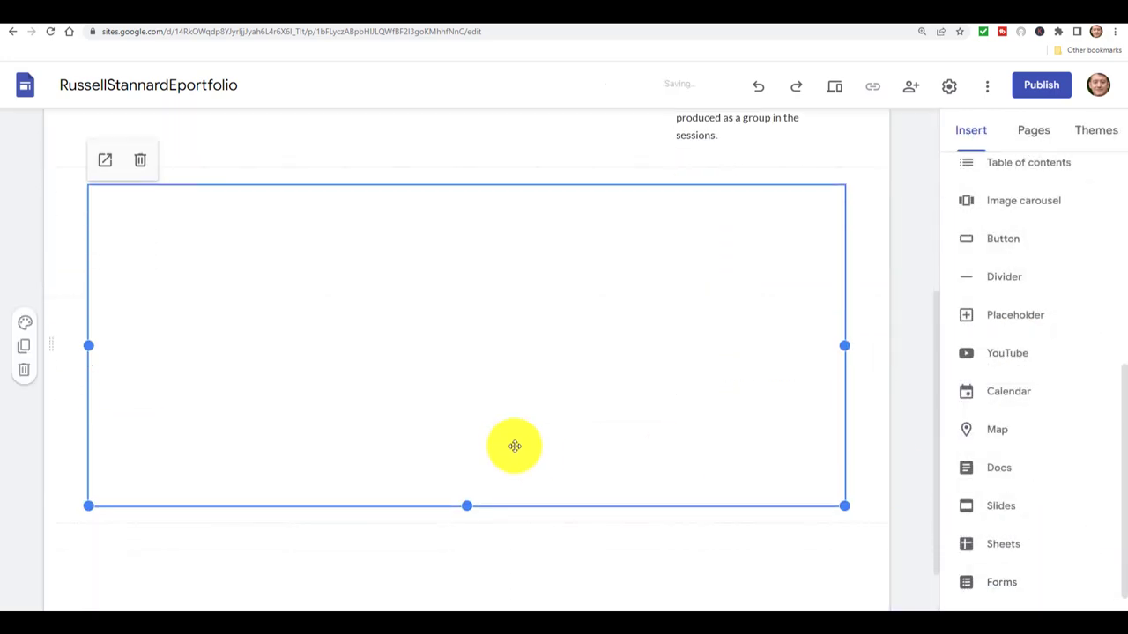